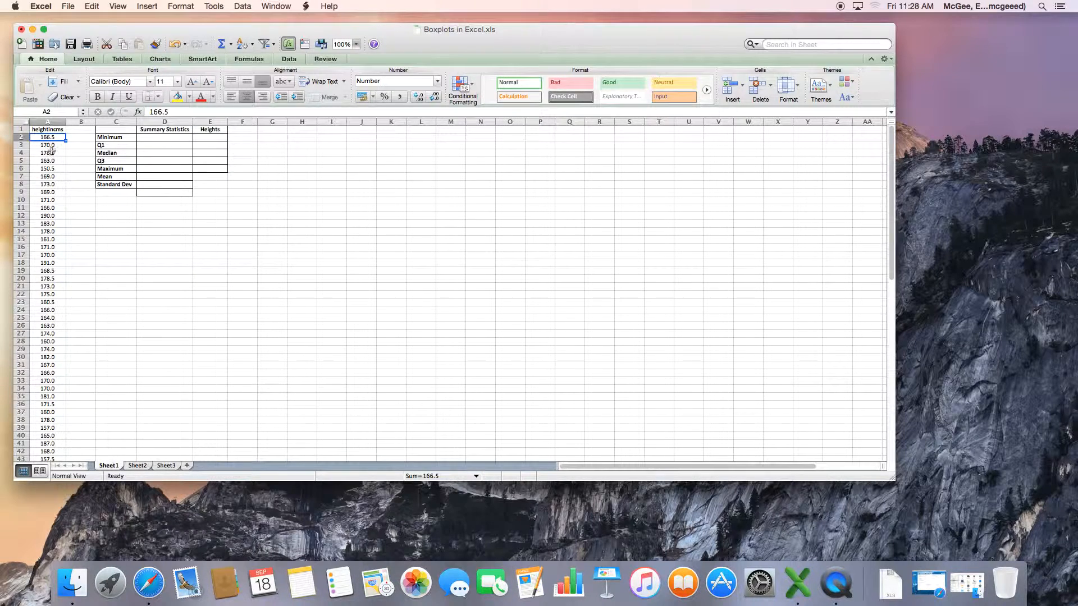
click(48, 130)
click(48, 138)
drag(120, 137, 122, 169)
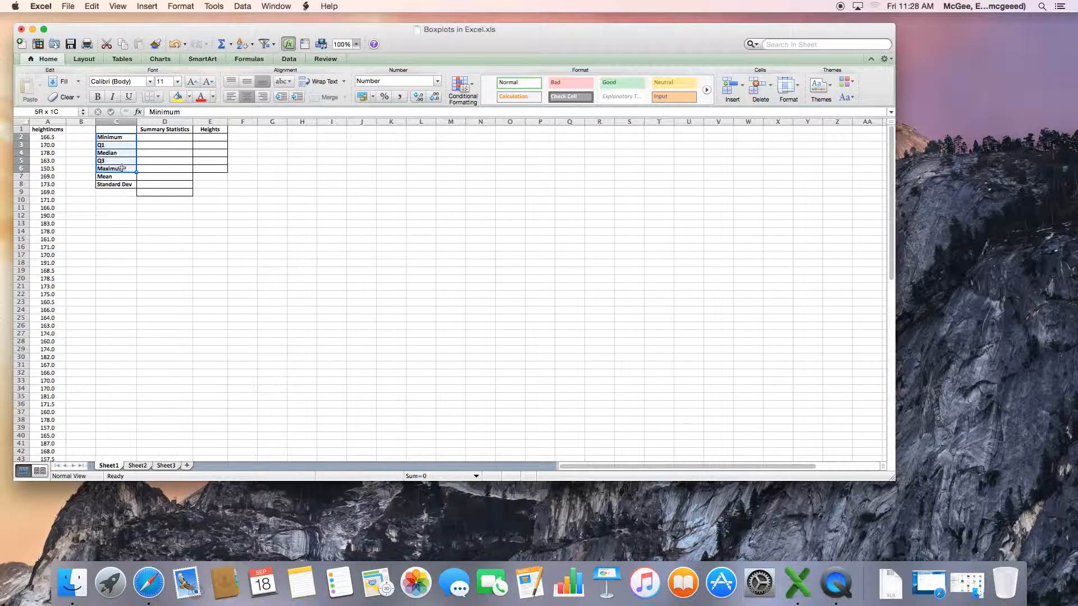
click(52, 137)
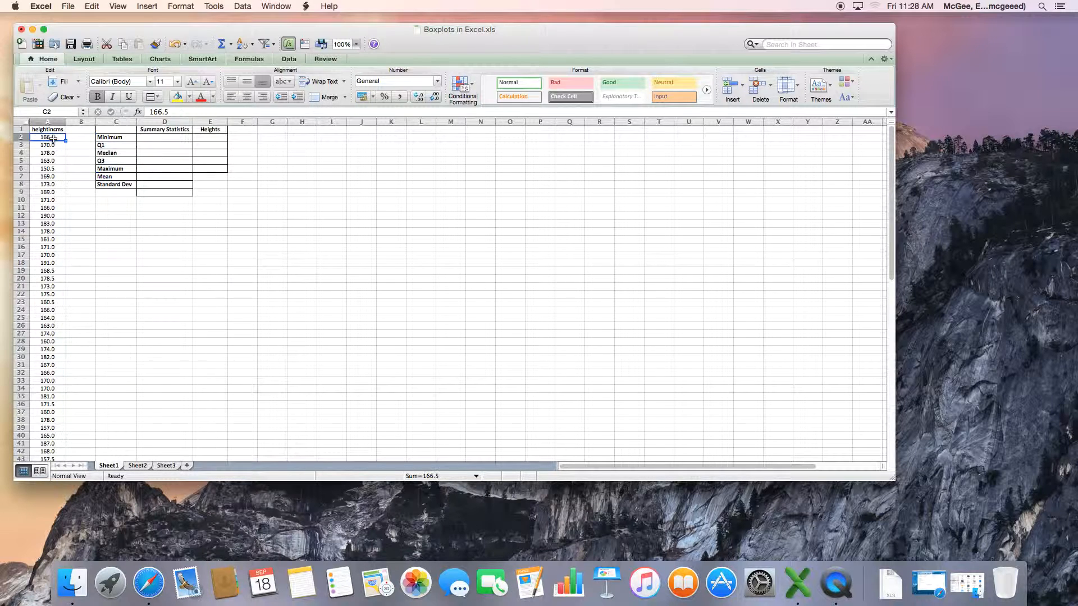
Enter a MIN formula in the Minimum cell of the summary table over the heights in column A
click(152, 140)
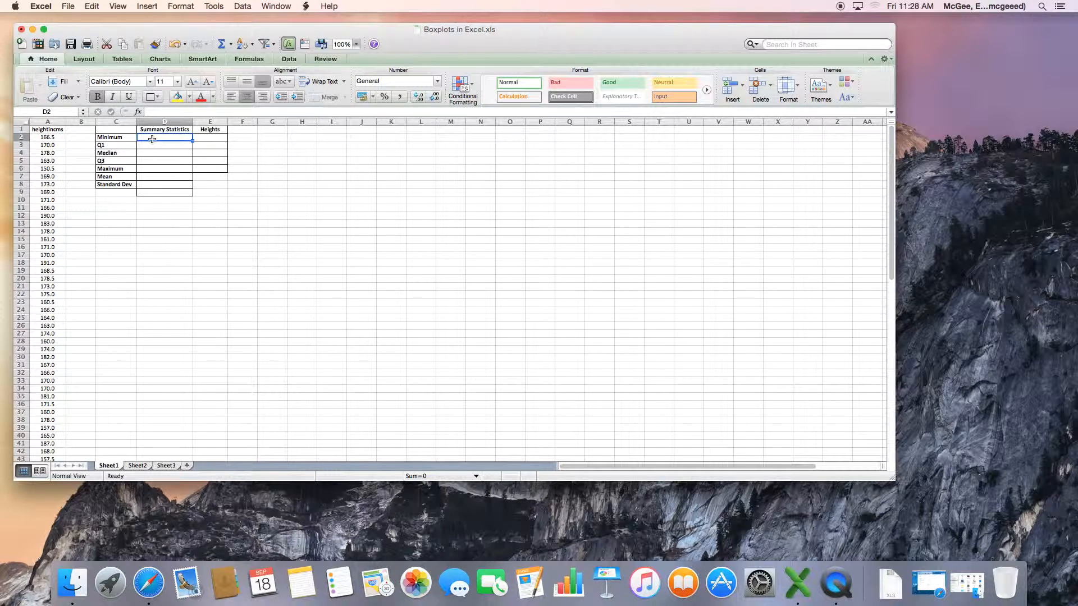
text(=min)
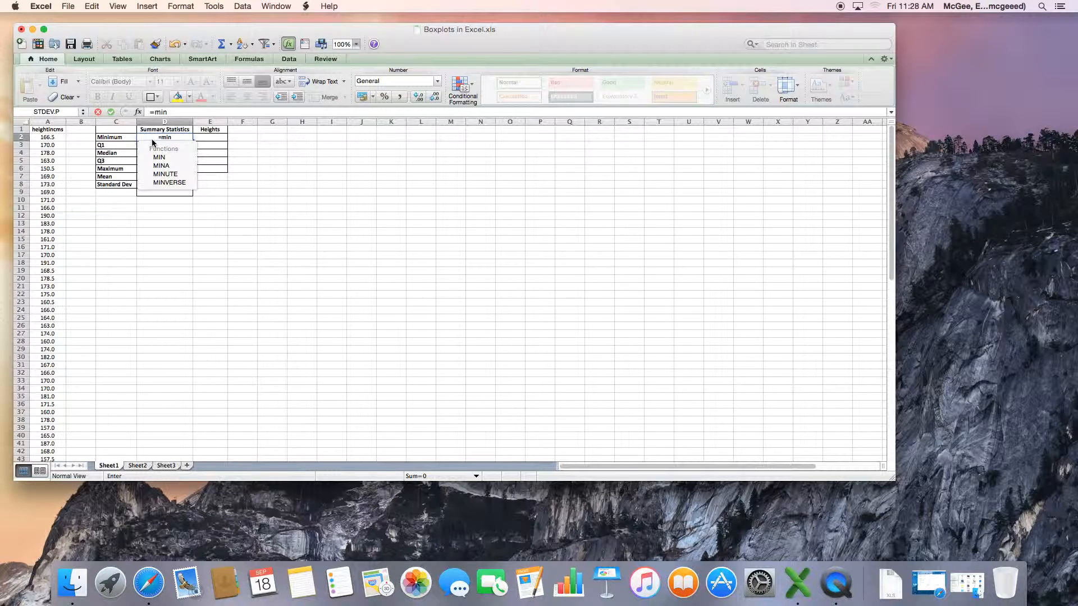
double_click(159, 158)
drag(47, 138, 49, 422)
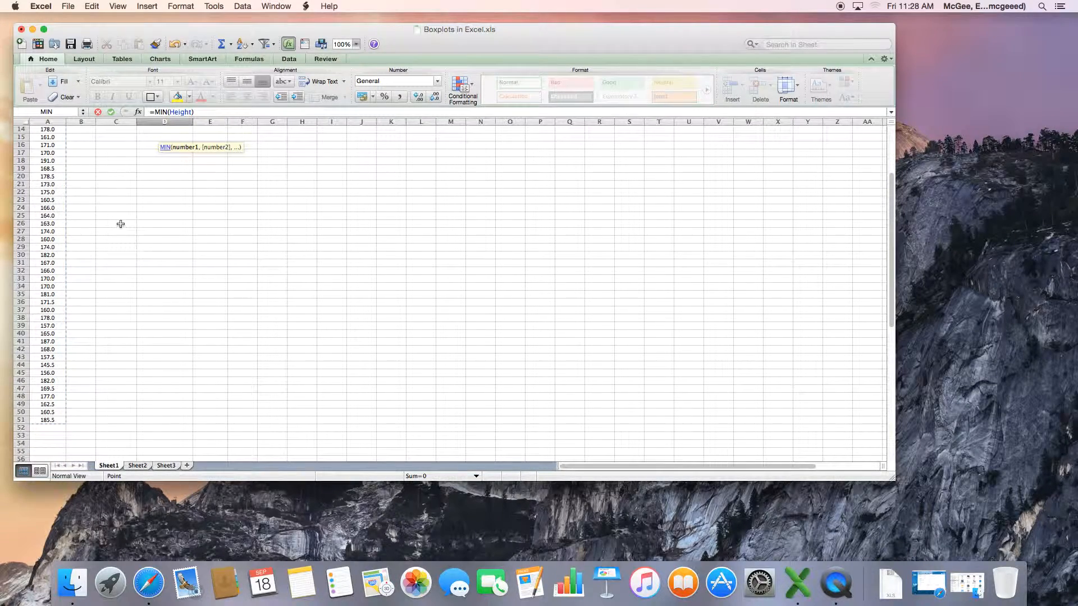
key(Return)
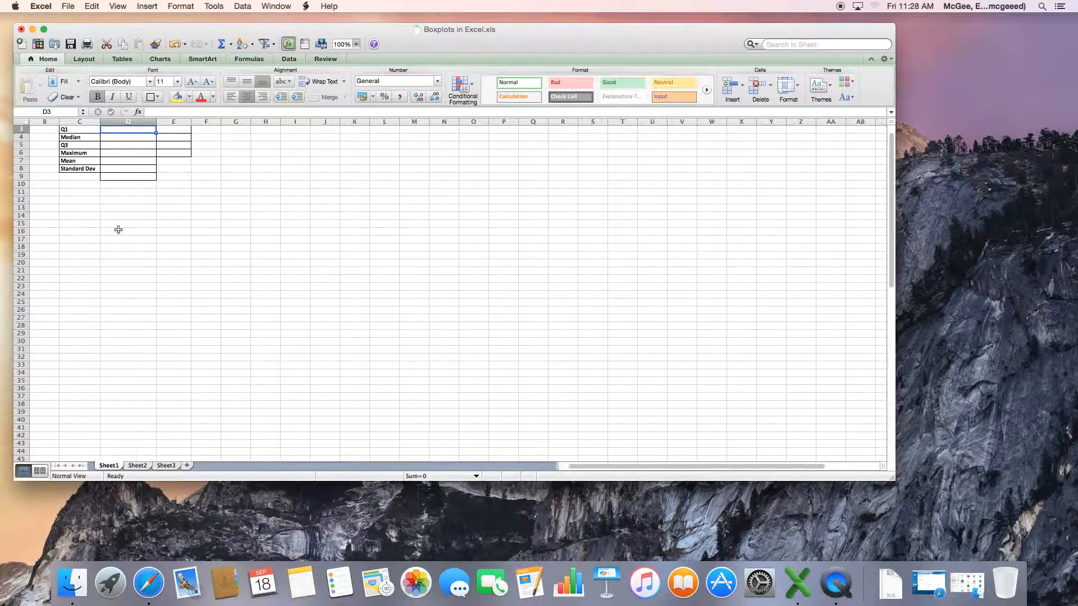
Enter =QUARTILE.EXC(Height,1) in the Q1 cell of the summary table
scroll(119, 225, down, 2)
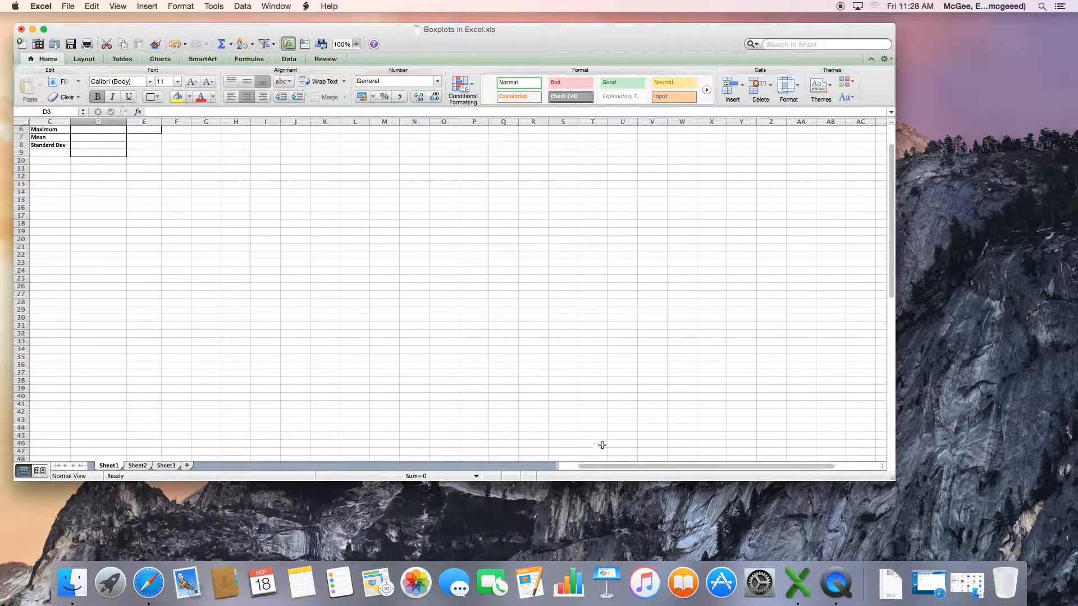
scroll(624, 470, left, 2)
scroll(385, 354, up, 3)
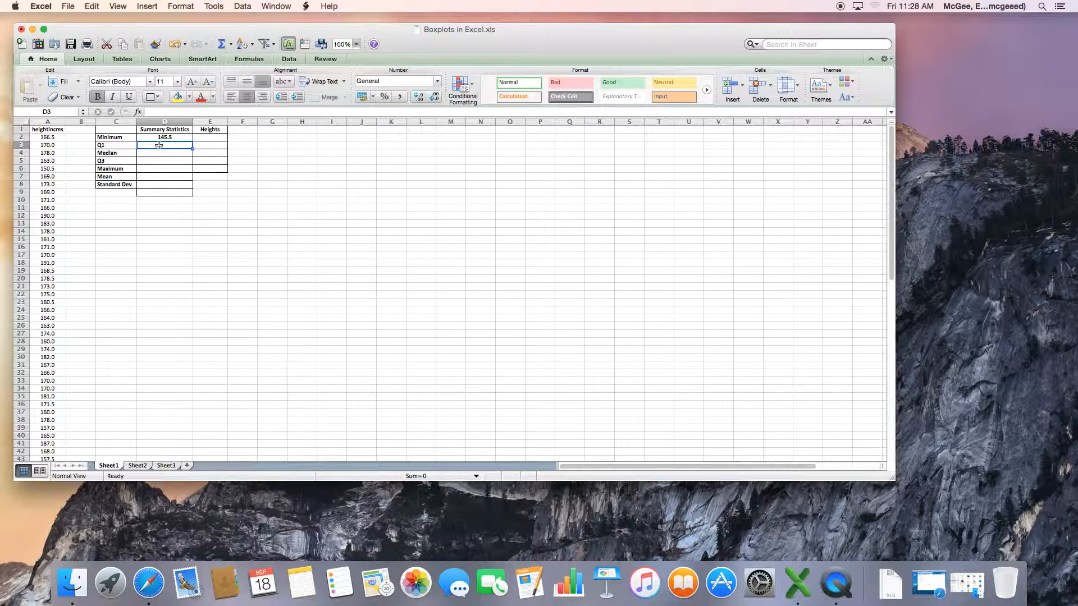
text(=QUARTILE.EXC)
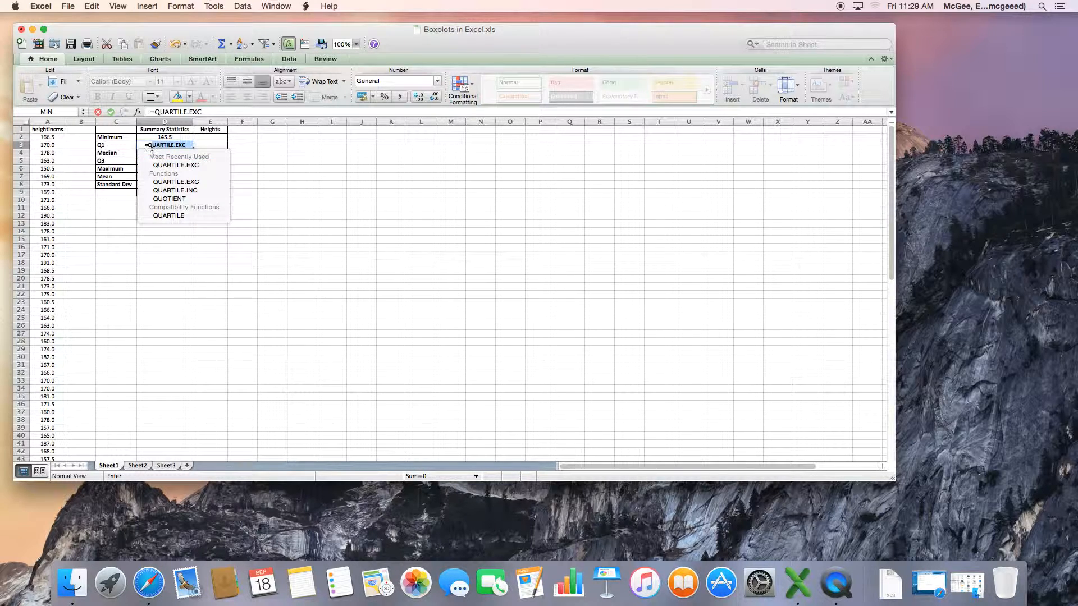
double_click(180, 167)
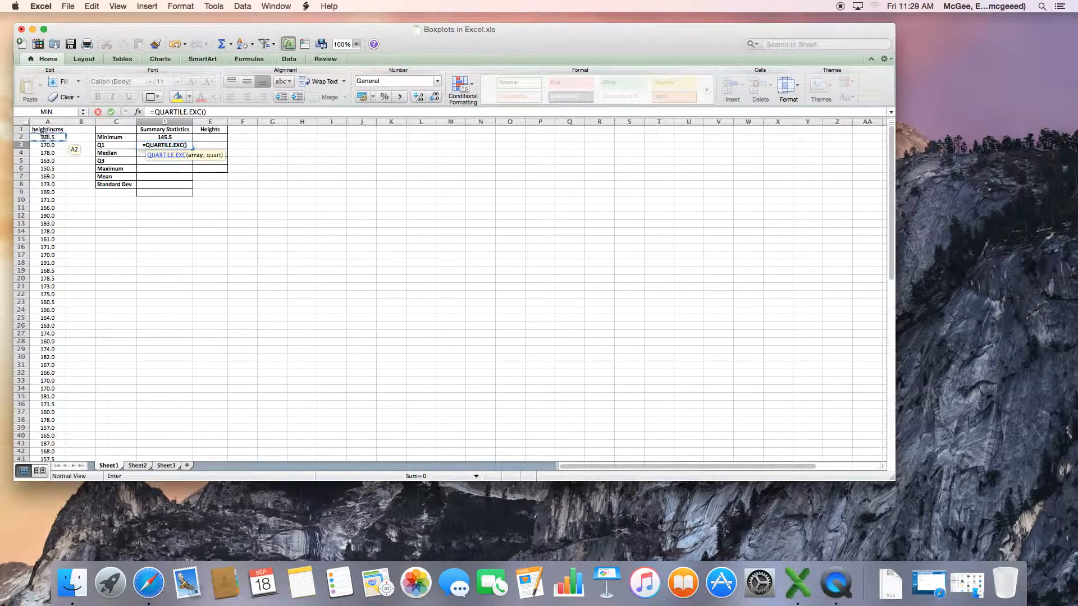
drag(48, 137, 43, 452)
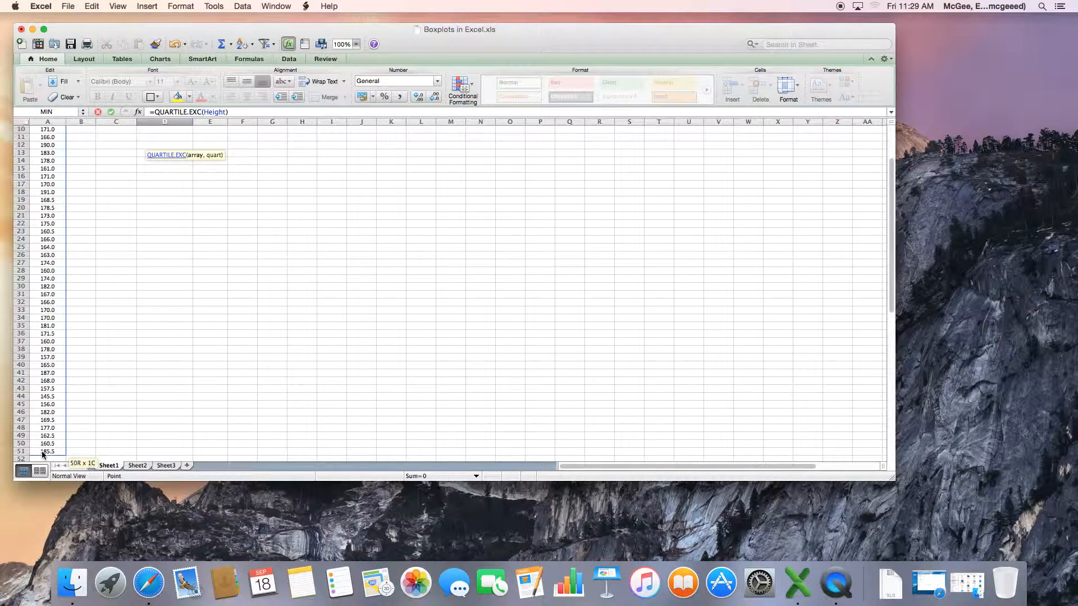
scroll(106, 197, up, 4)
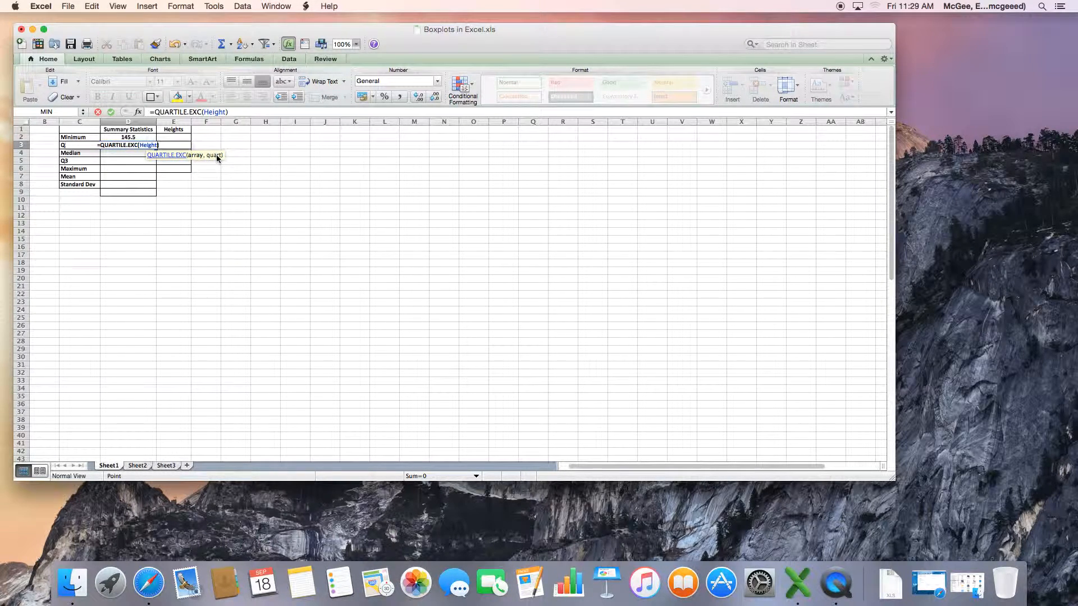
text(,)
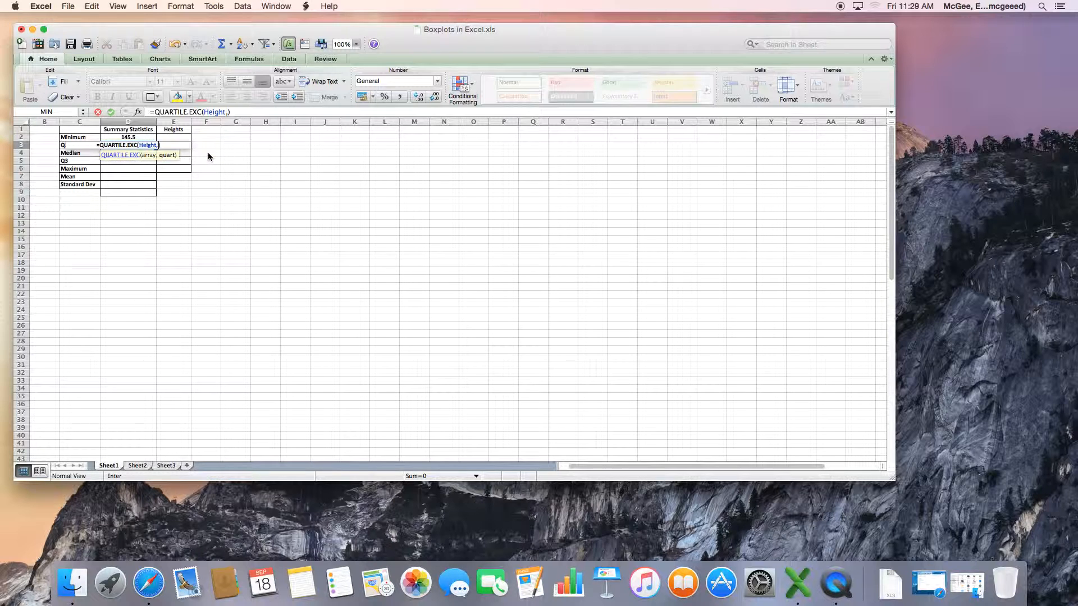
text(1)
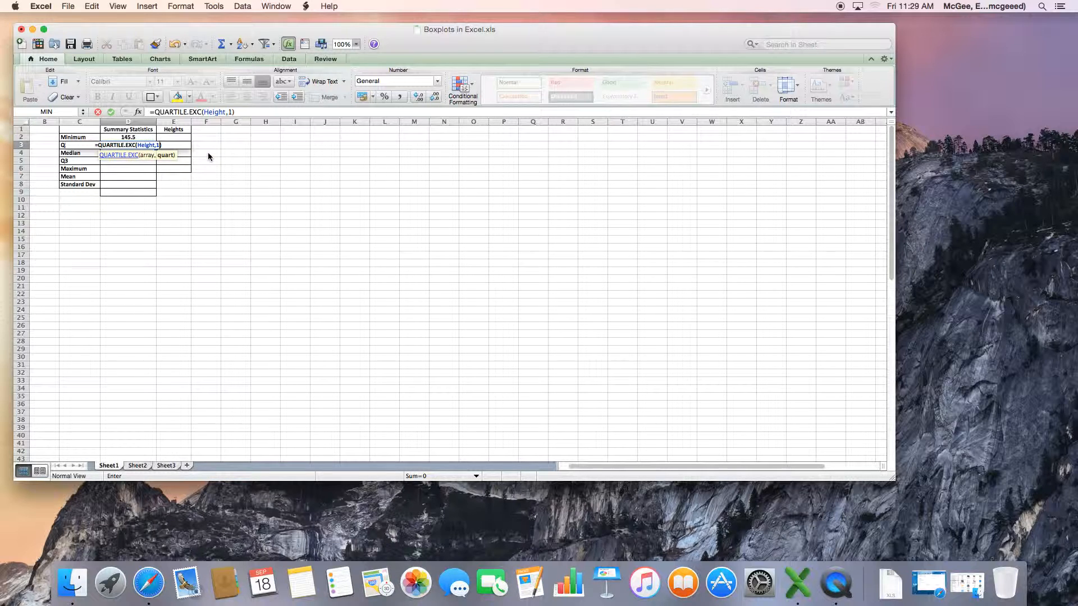
key(Return)
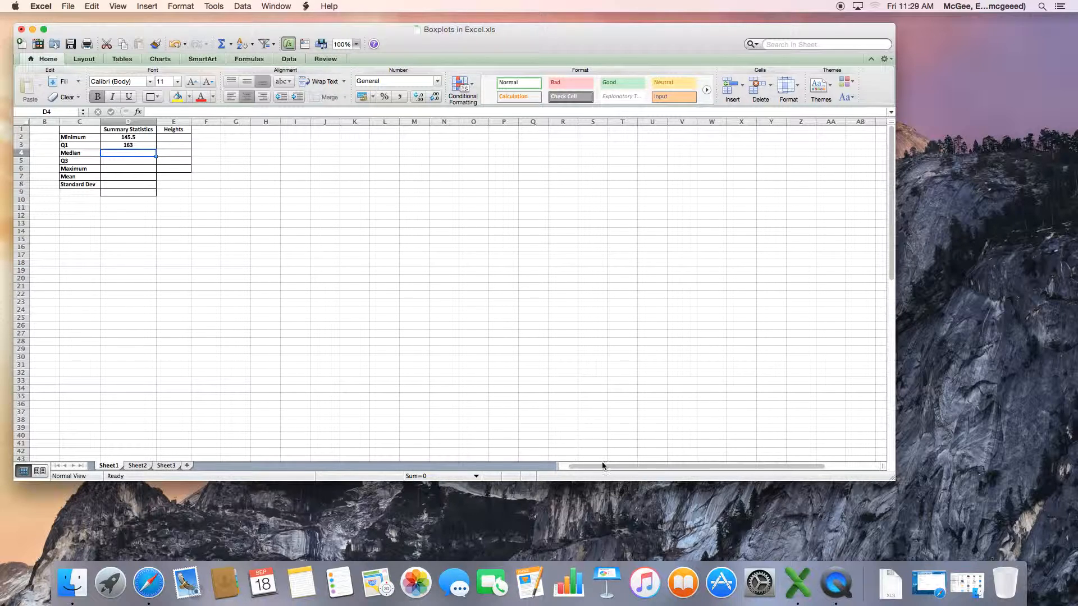
Name the height data range A2:A51 as Height
drag(595, 466, 548, 440)
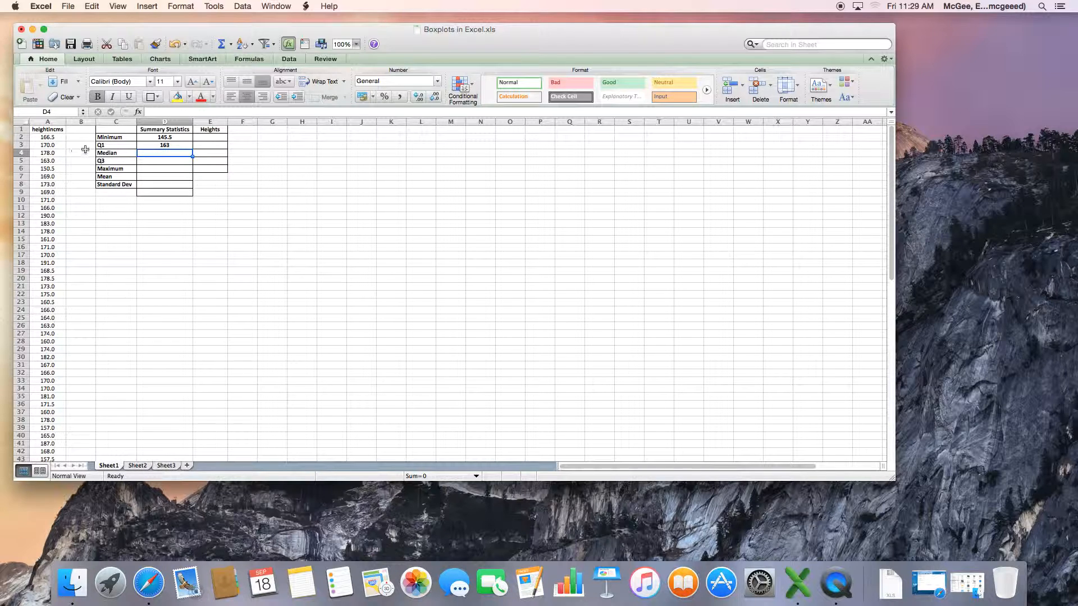
click(54, 137)
drag(54, 137, 55, 415)
click(58, 112)
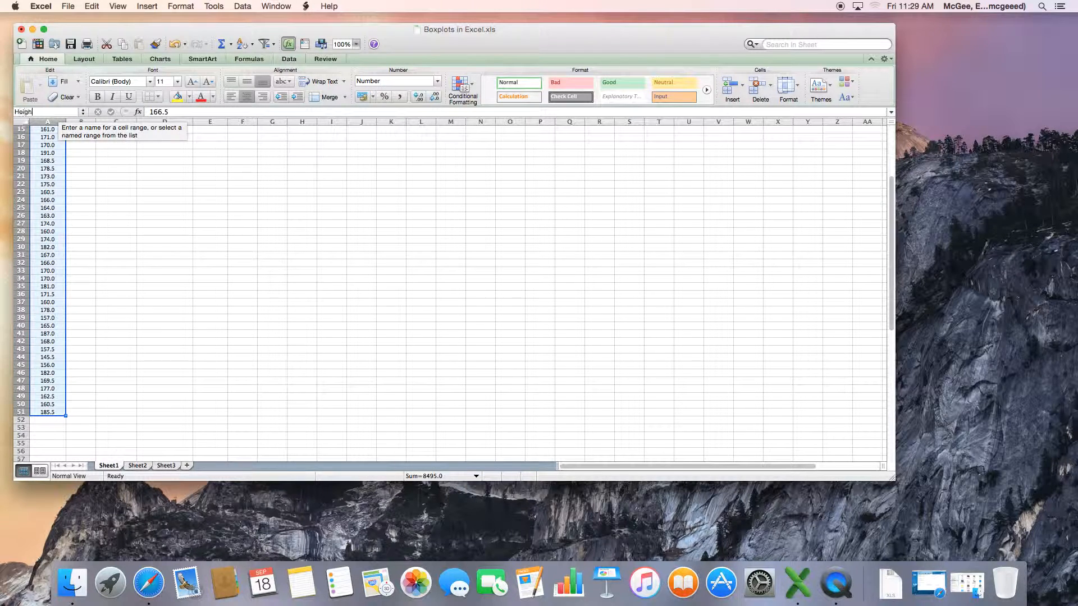
key(Return)
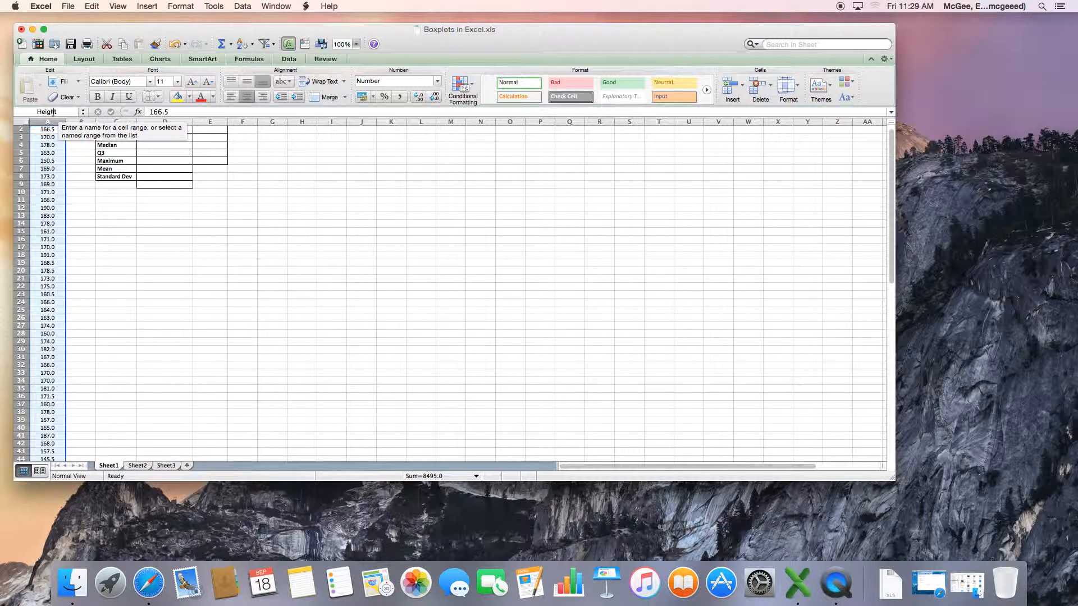
Enter =Median(height) in the Median cell of the summary table
click(151, 147)
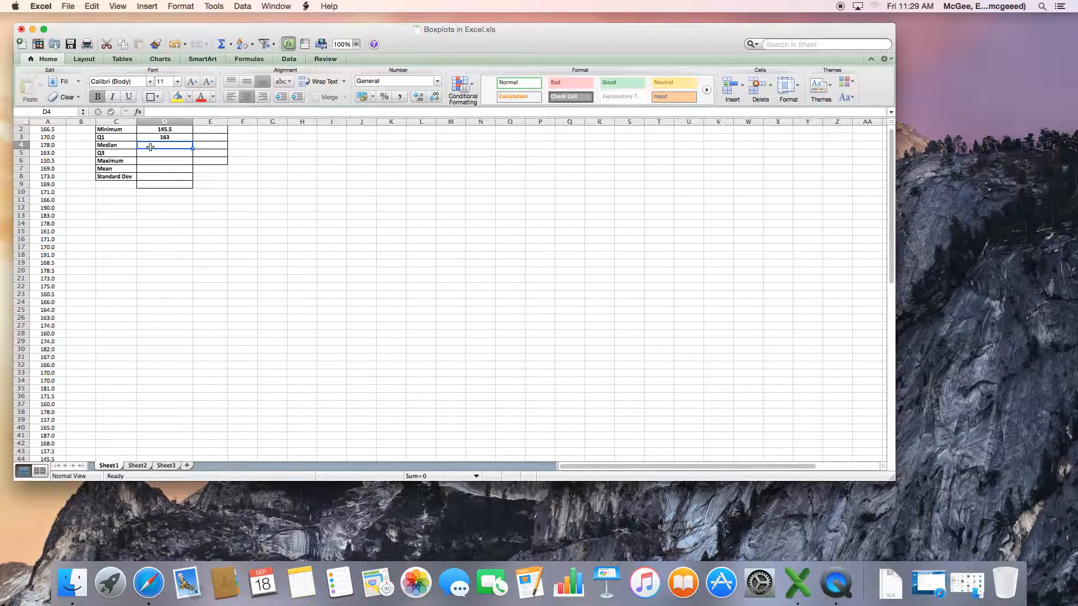
text(=Median)
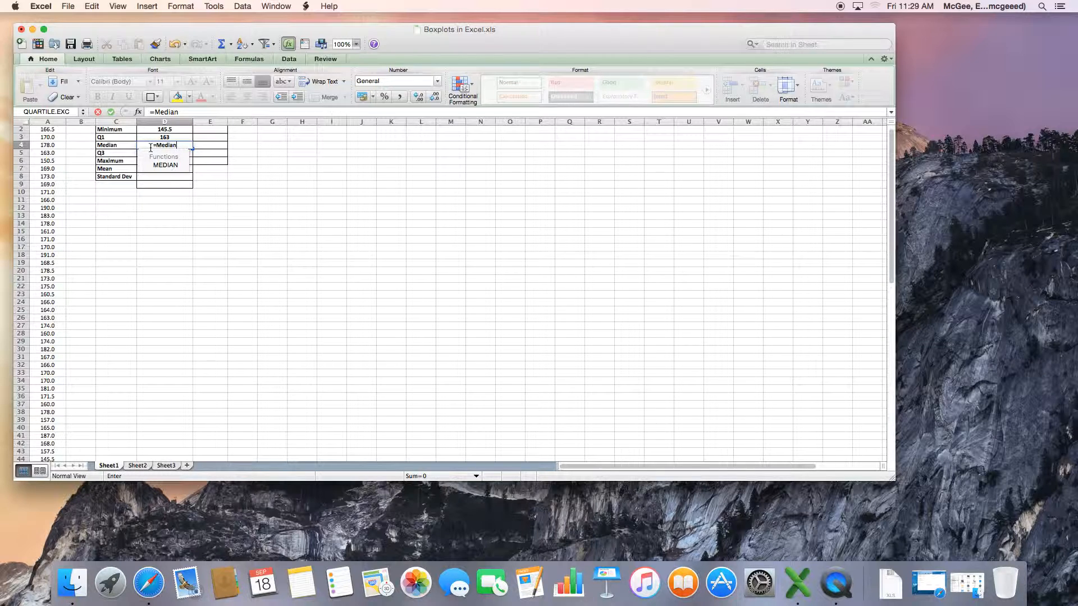
text((height)
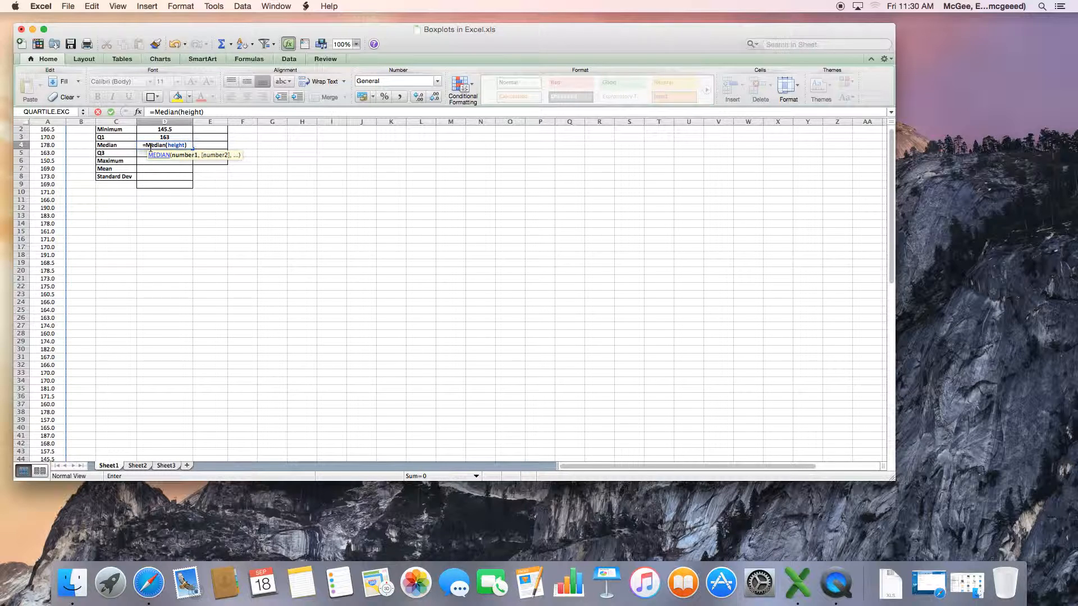
text())
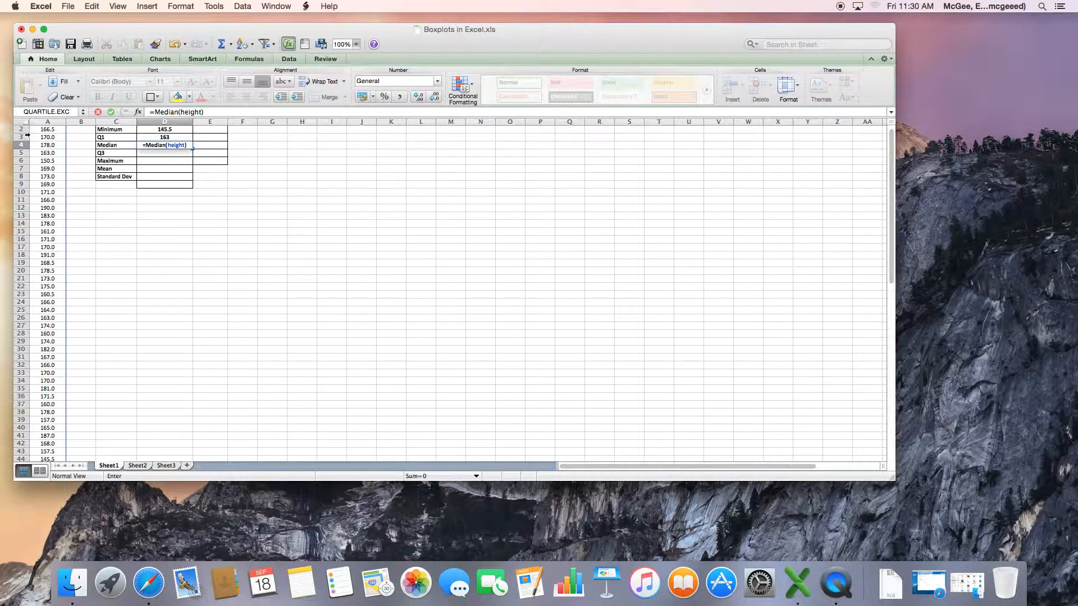
key(Return)
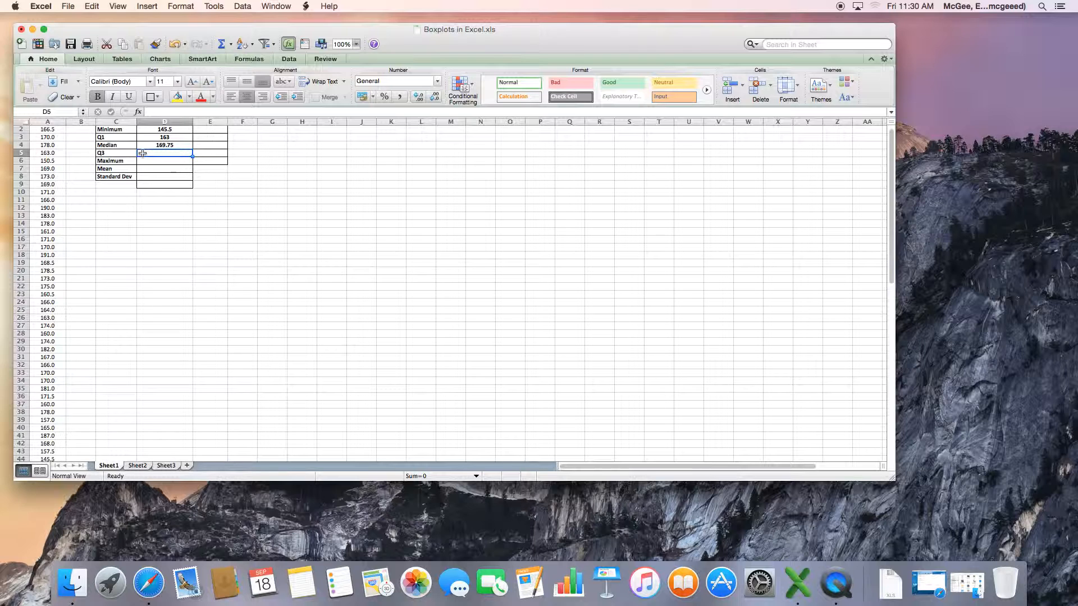
Enter =QUARTILE.EXC(height,3) in the Q3 cell of the summary table
text(=)
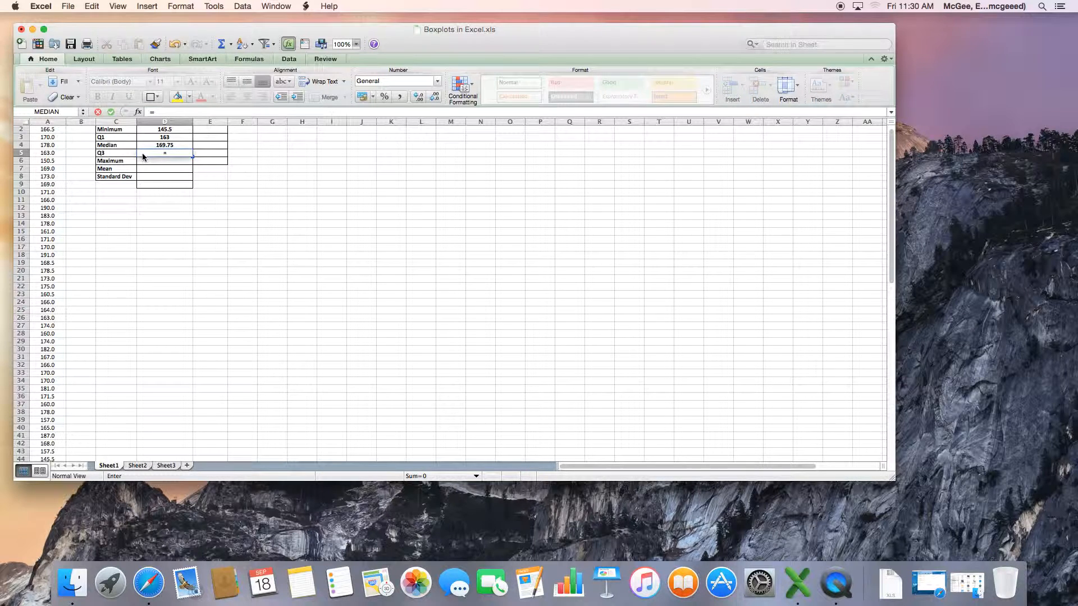
text(q)
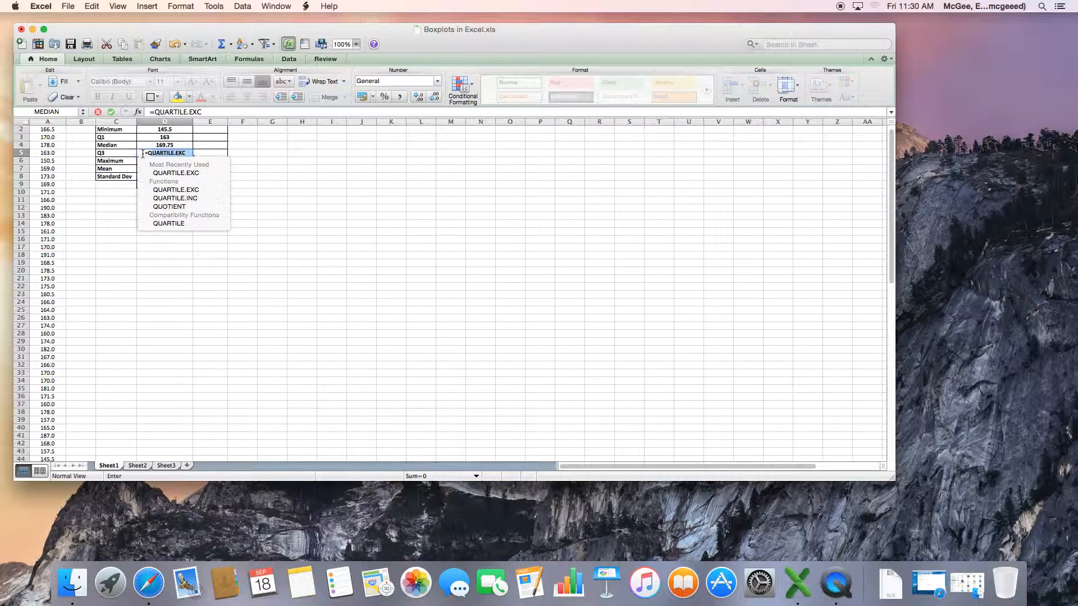
double_click(161, 173)
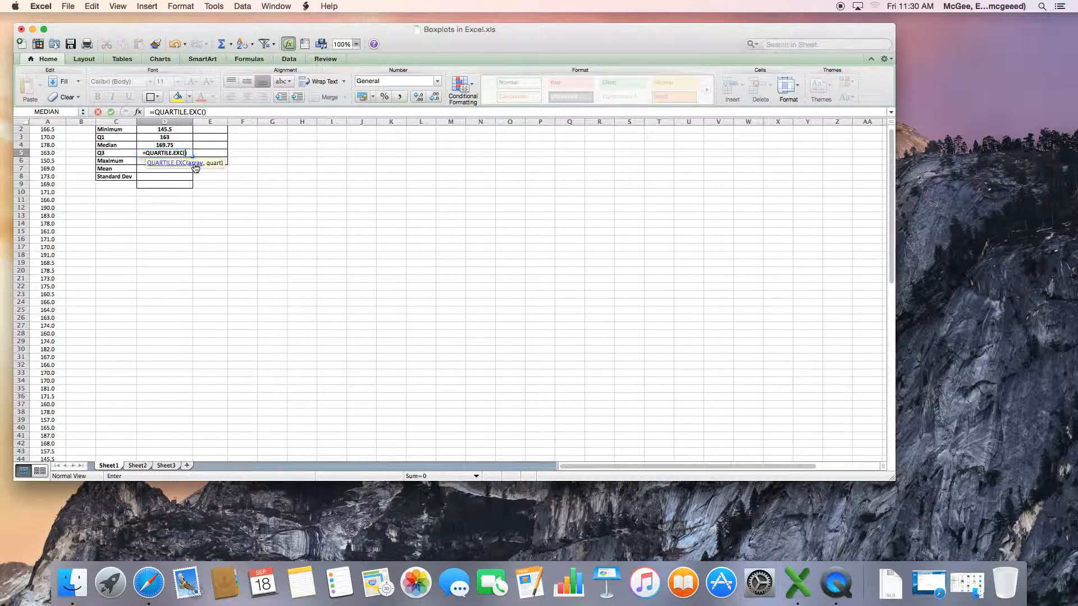
text(height,)
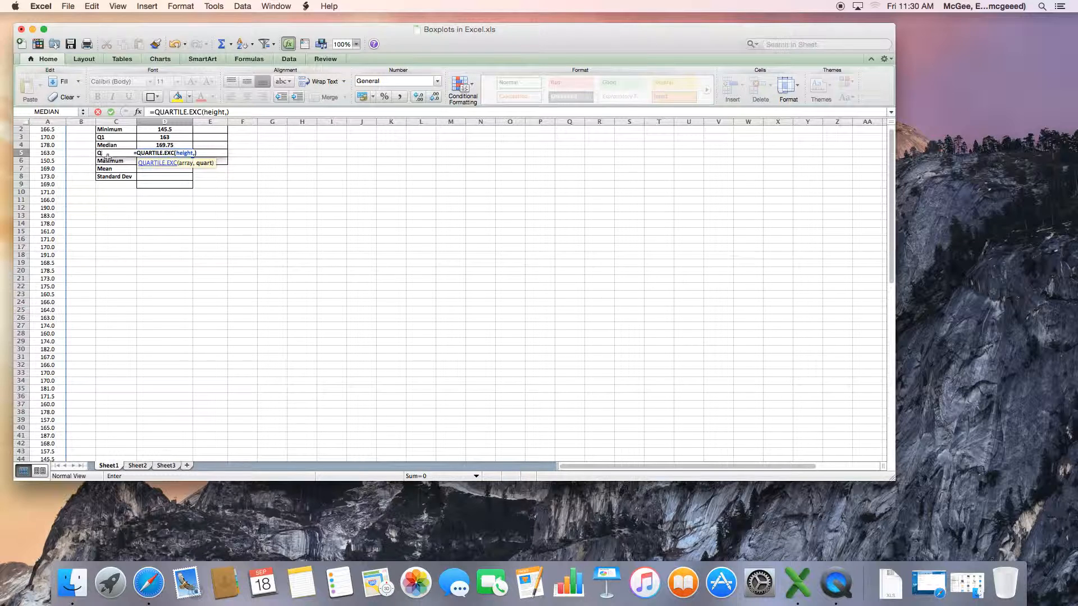
text(3)
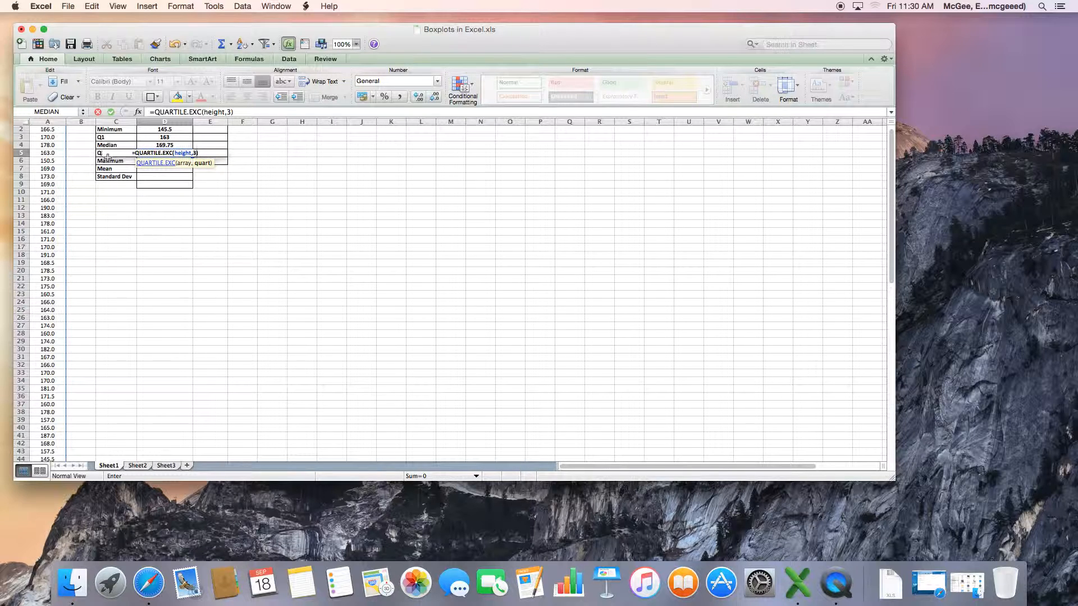
key(Return)
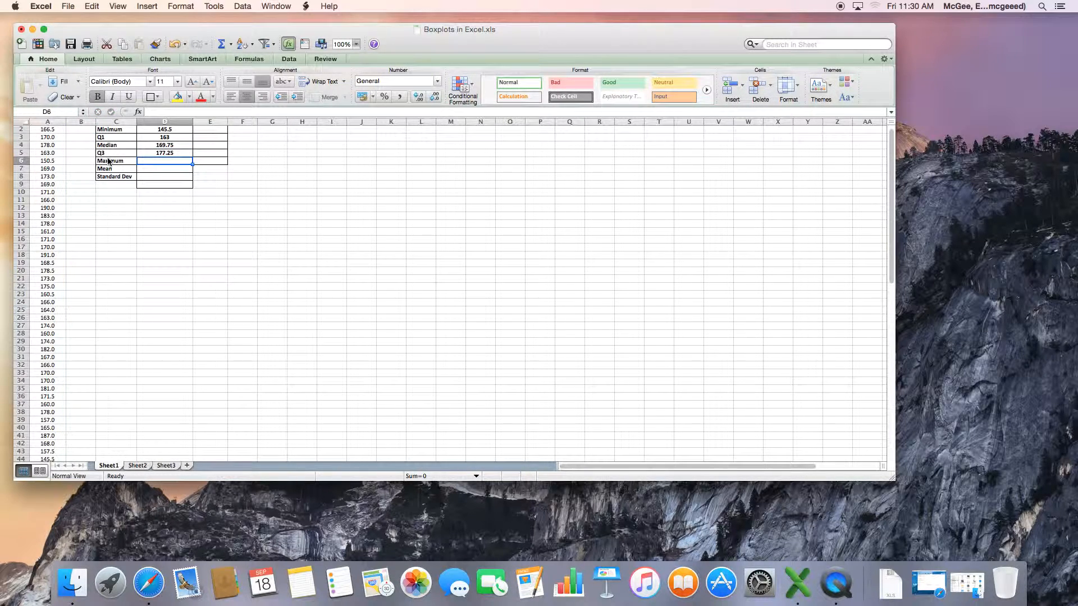
Enter =MAX(height) in the Maximum cell of the summary table
text(=max)
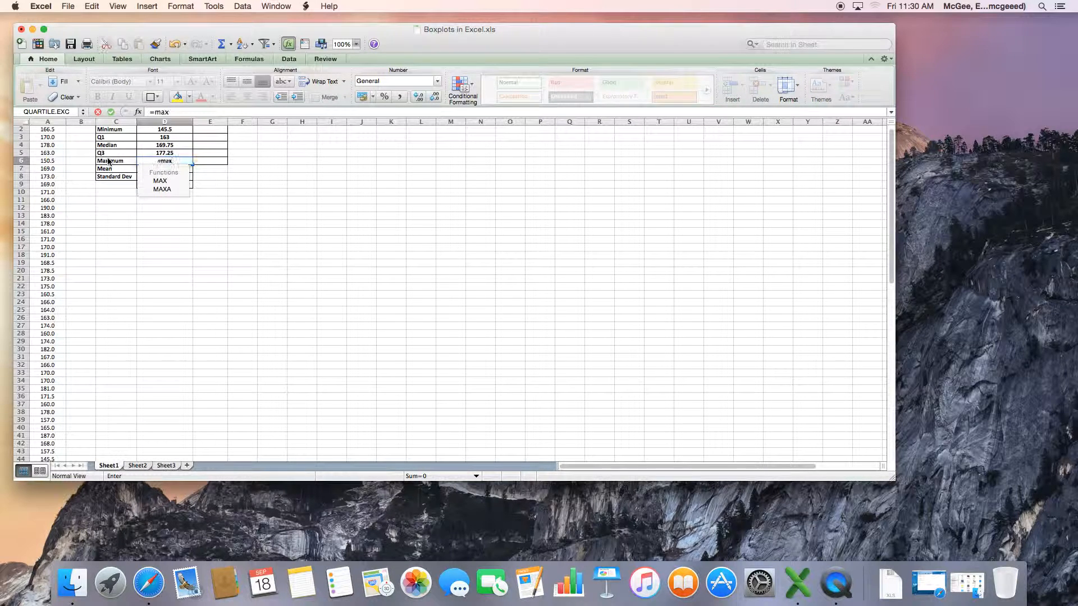
double_click(160, 180)
text(height)
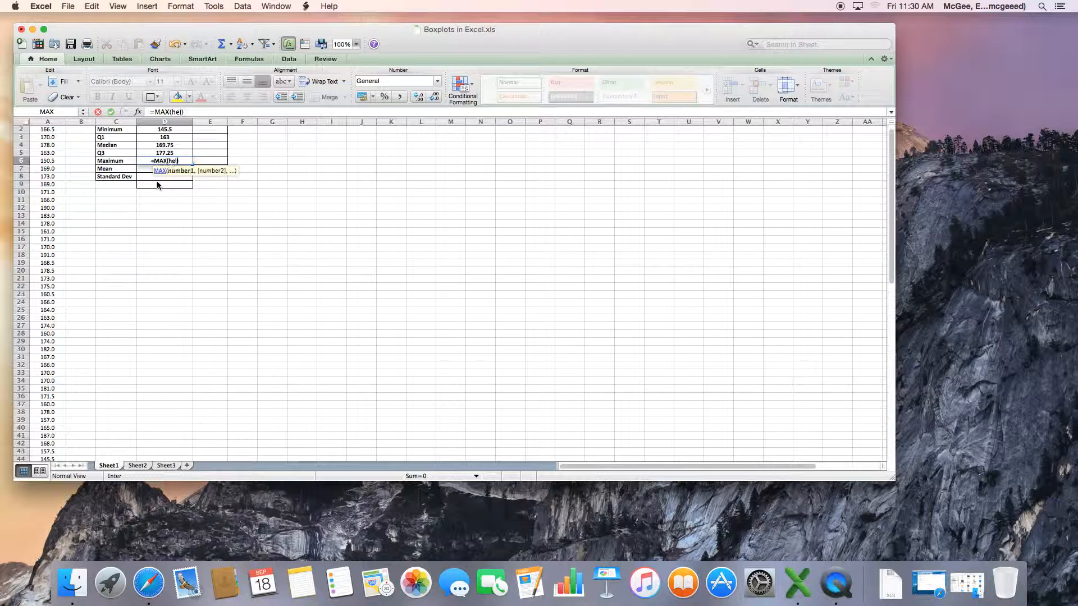
key(Return)
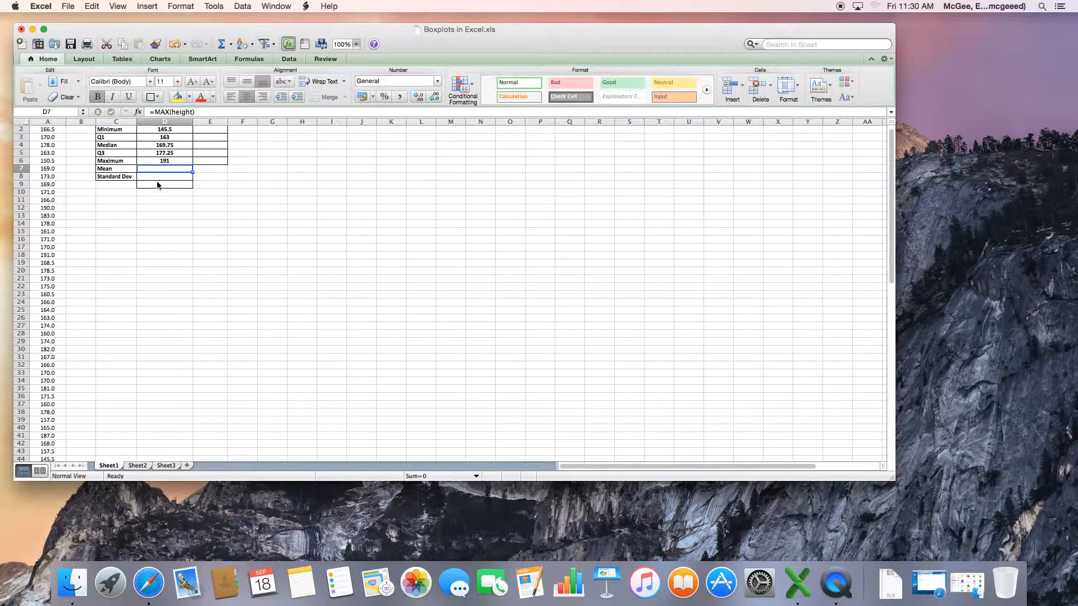
Enter =Average(height) in the Mean cell of the summary table
text(=me)
text(an)
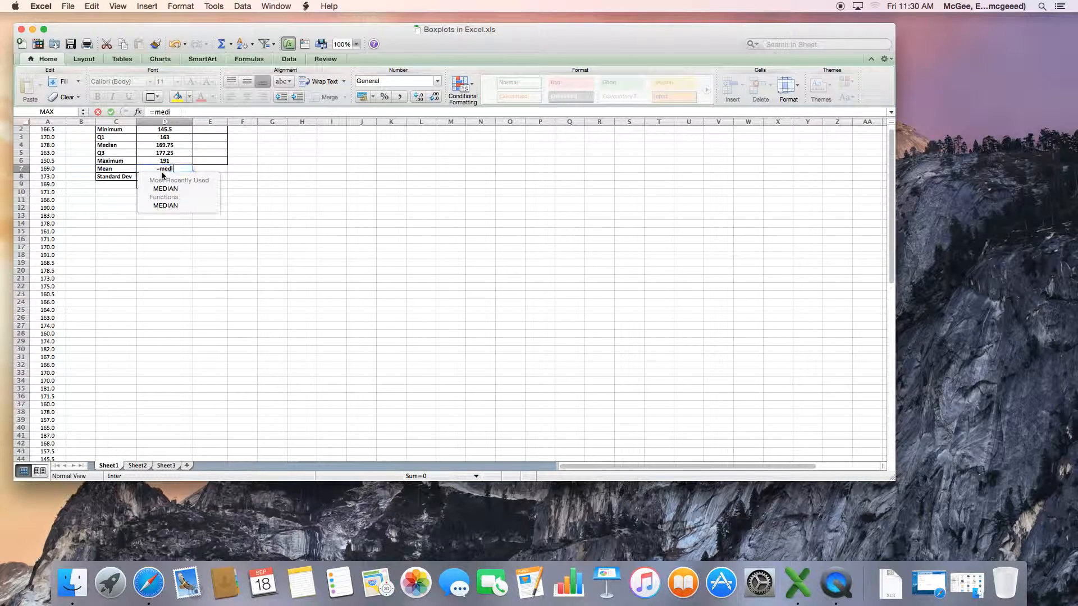
key(BackSpace)
key(BackSpace)
key(BackSpace)
key(BackSpace)
text(a)
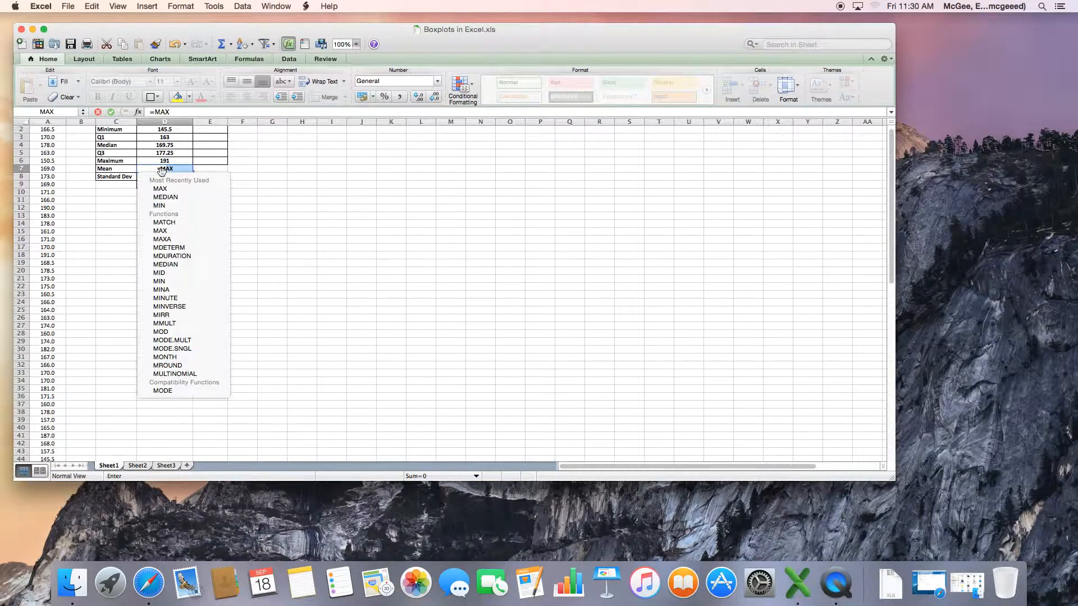
text(verage)
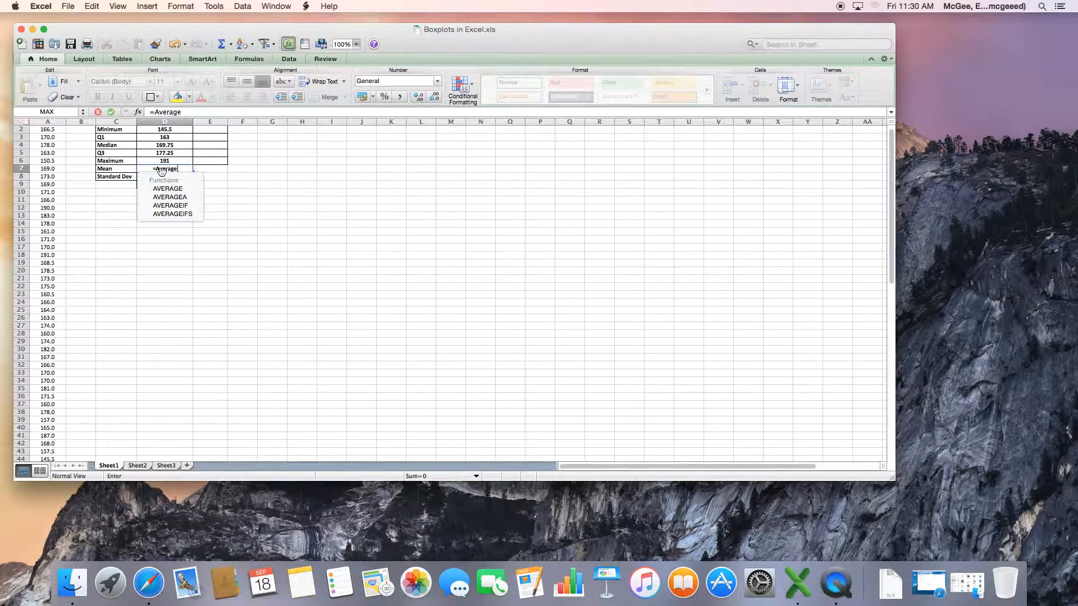
text((height)
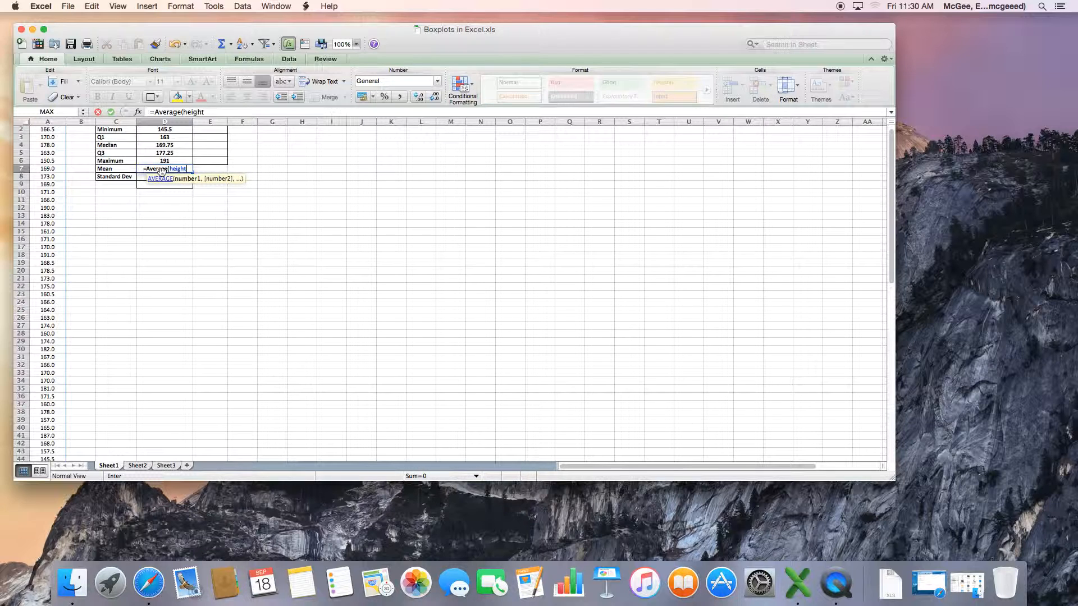
key(Return)
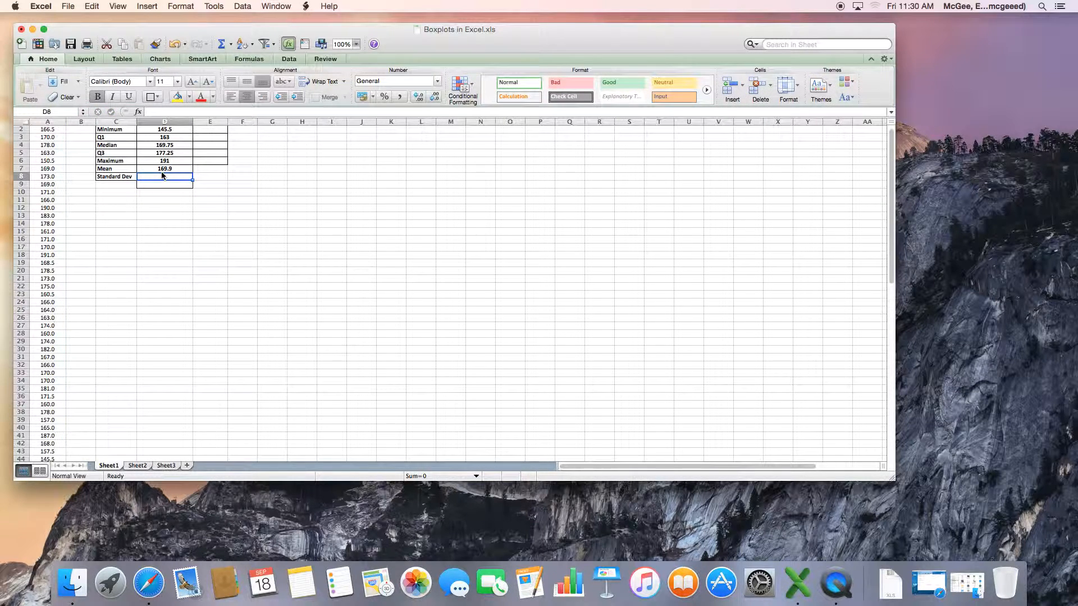
Enter =STDEV.P(height) in the Standard Dev cell of the summary table
text(=)
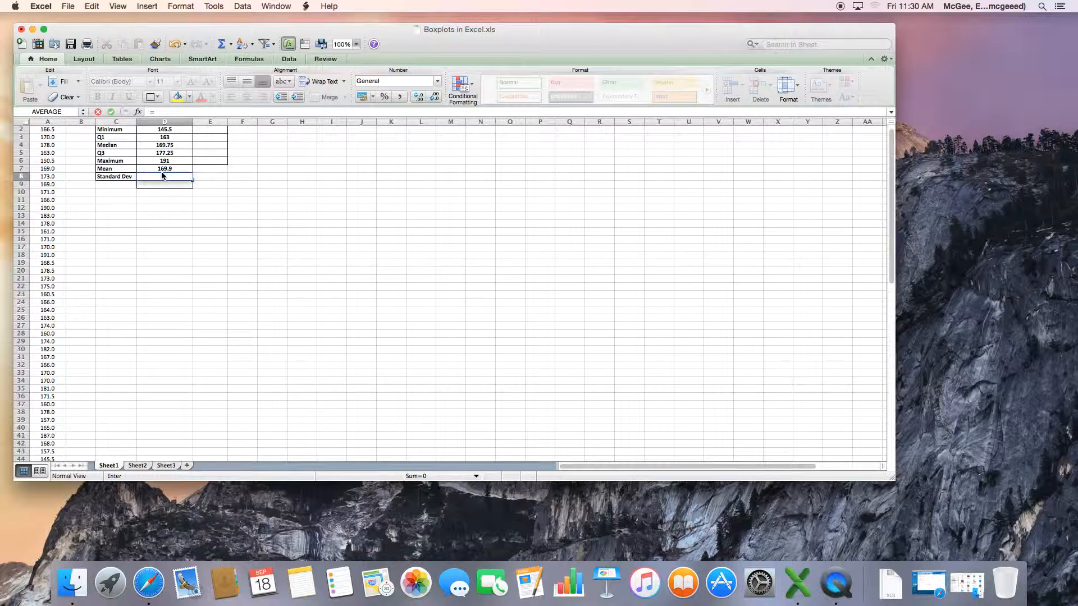
text(st)
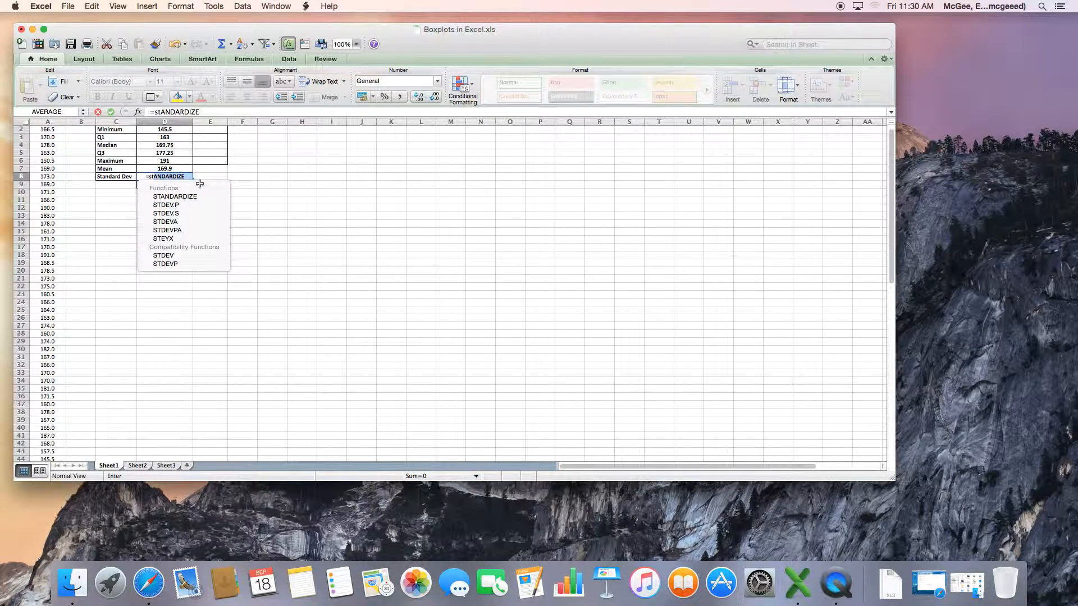
double_click(174, 206)
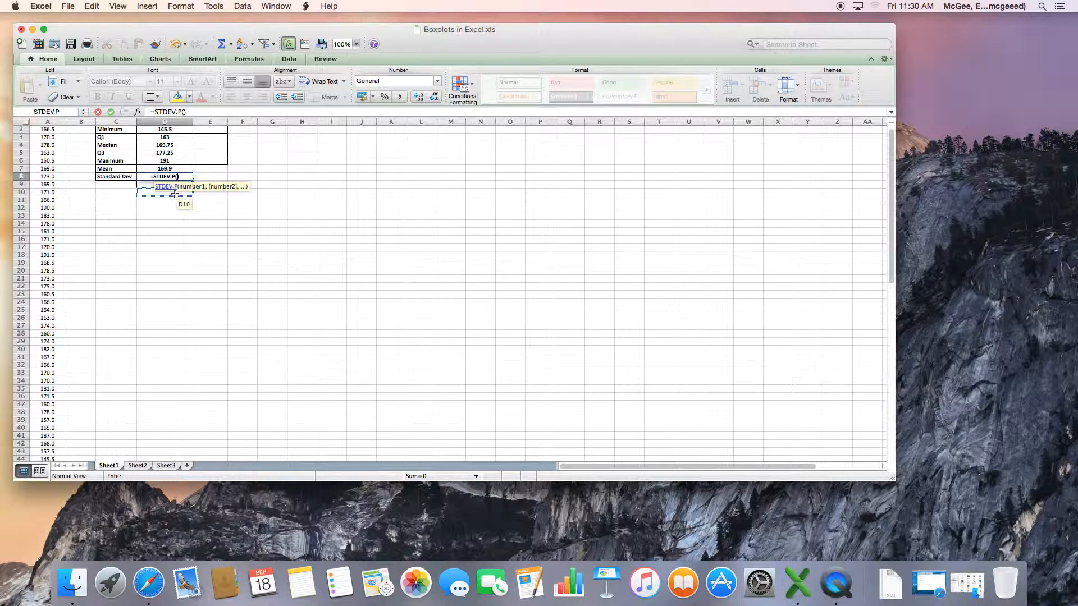
text(height)
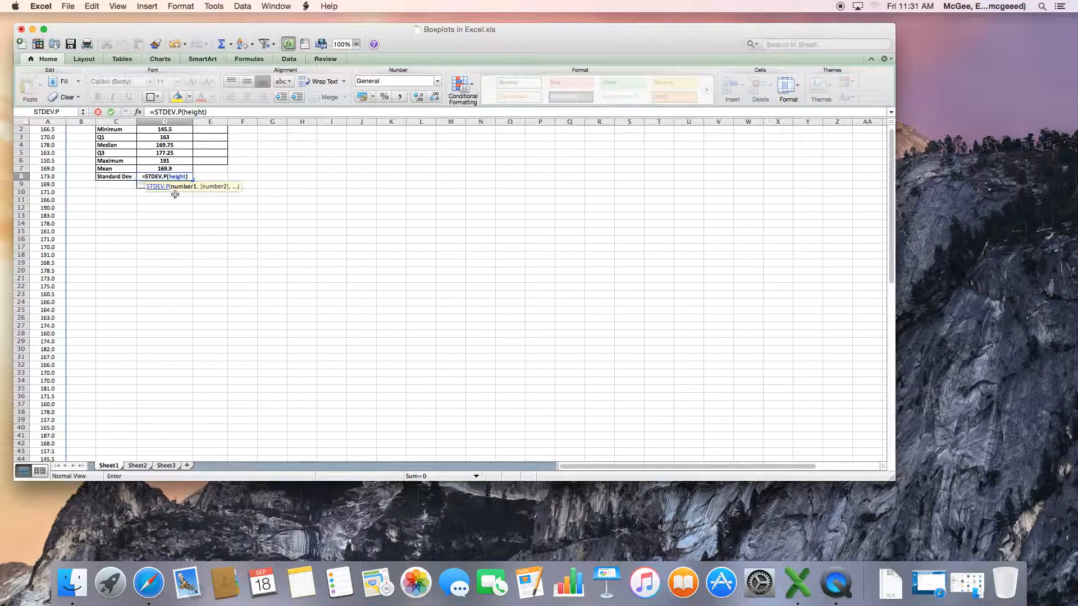
text())
key(Return)
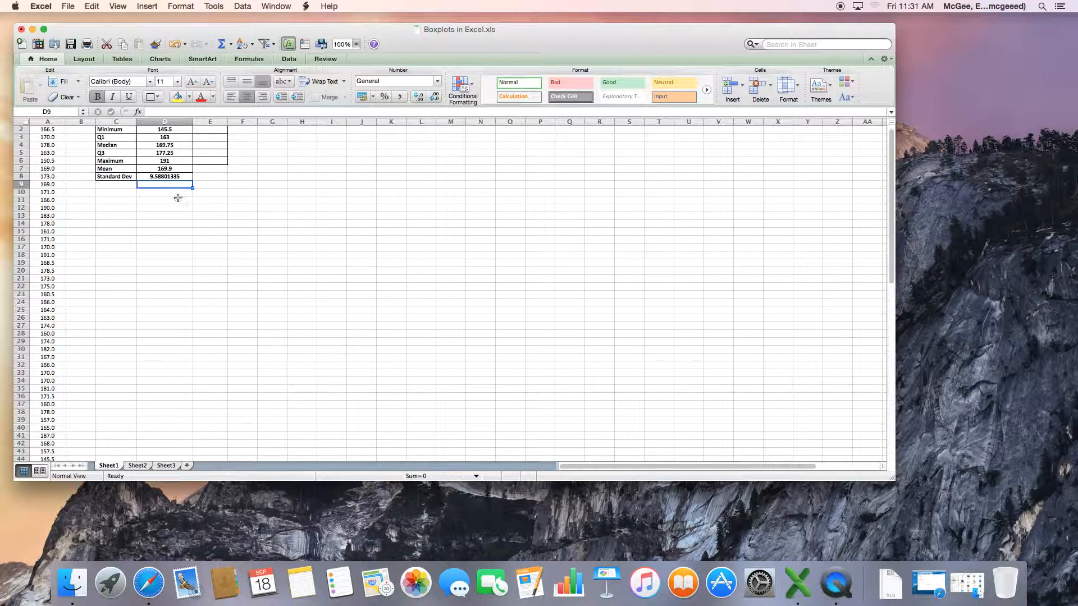
Review the formulas in each summary statistics cell from Maximum up to Minimum
scroll(178, 194, down, 1)
scroll(179, 194, up, 2)
drag(124, 138, 155, 173)
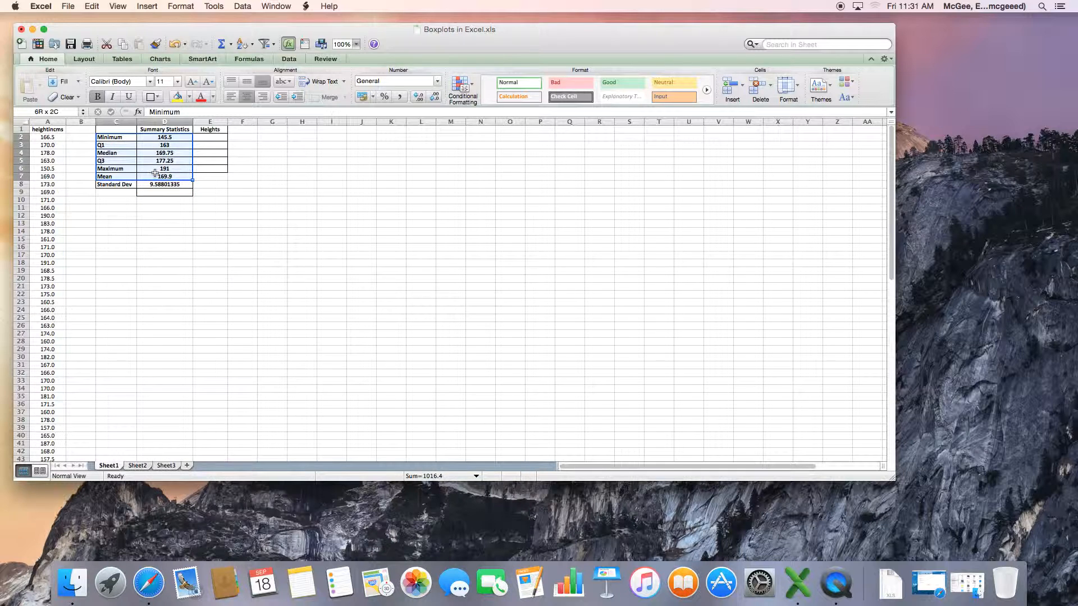
click(208, 192)
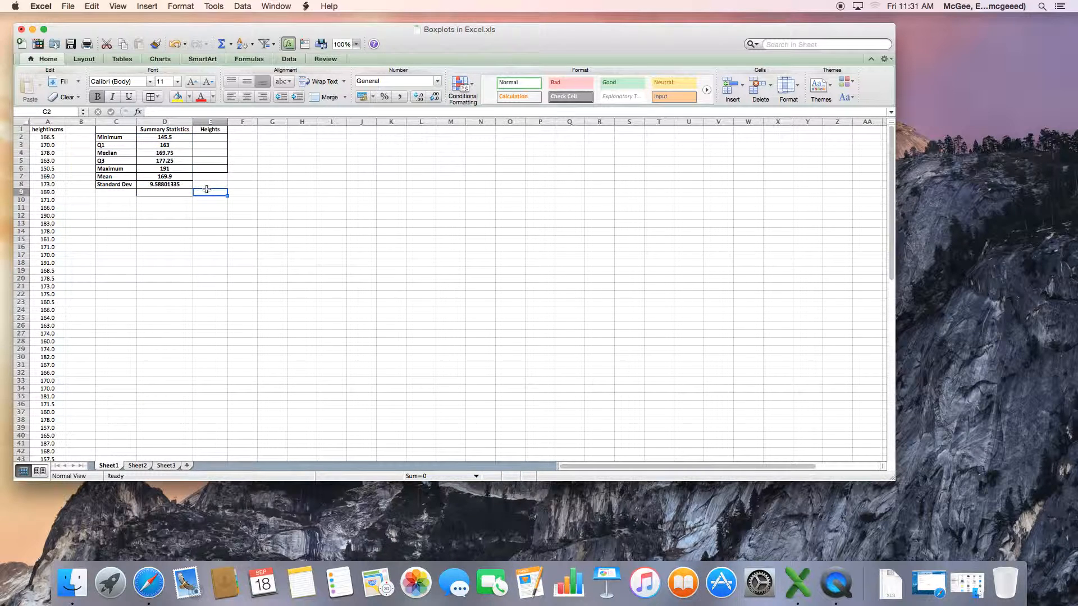
click(175, 170)
click(176, 160)
click(177, 154)
click(177, 145)
click(176, 138)
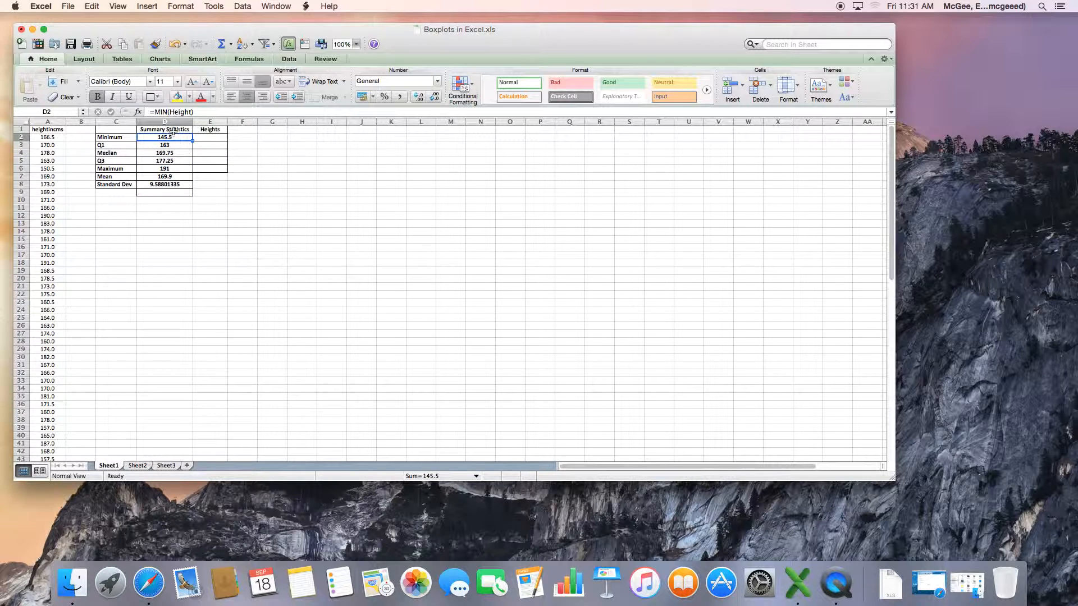
click(178, 146)
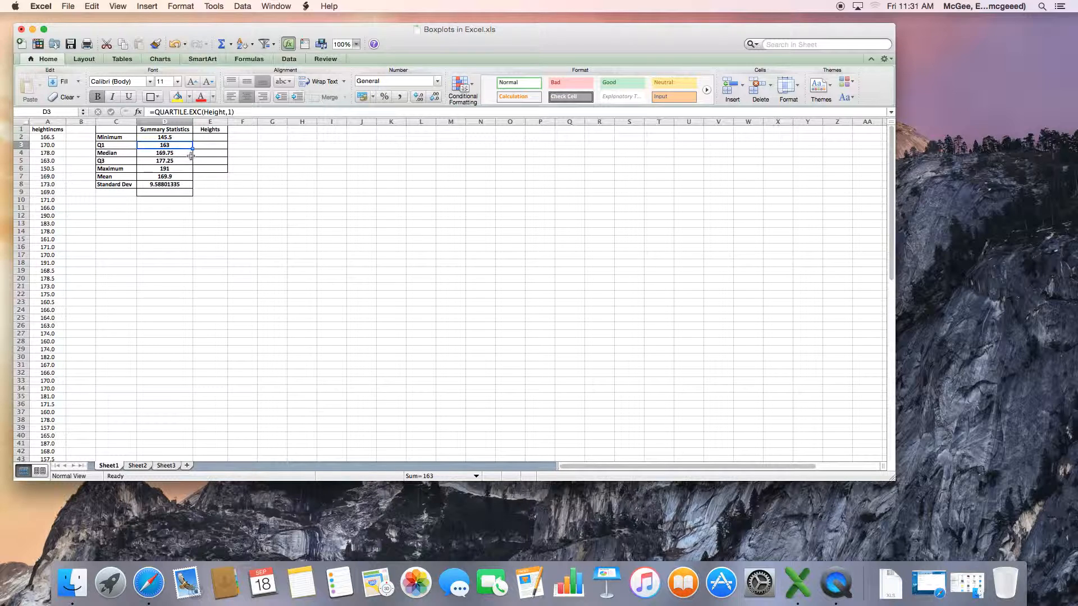
Set the first cell under Heights to reference the Minimum value with =D2
click(206, 139)
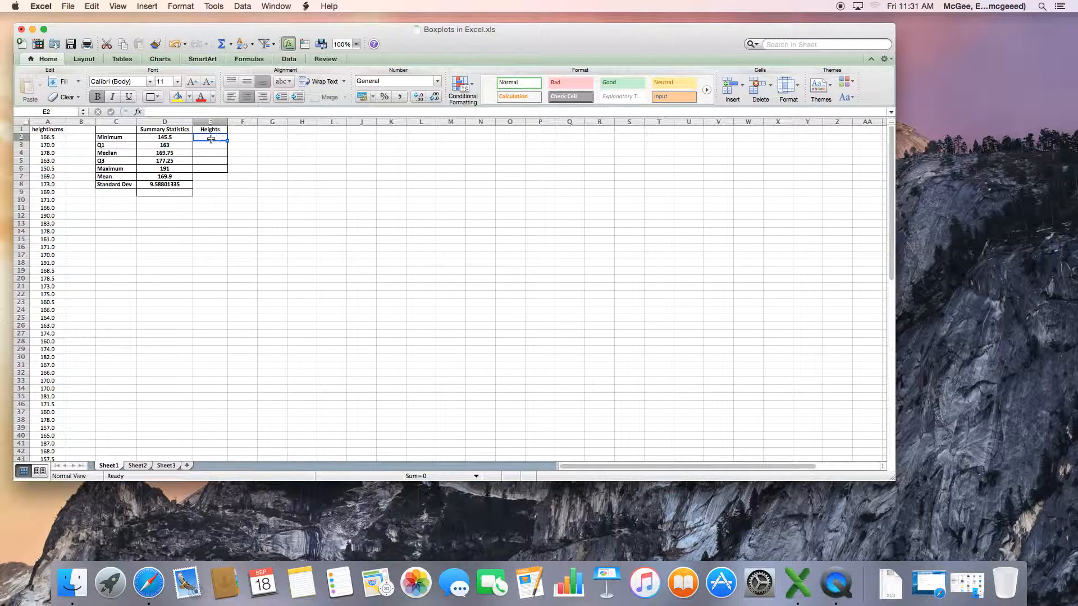
text(=)
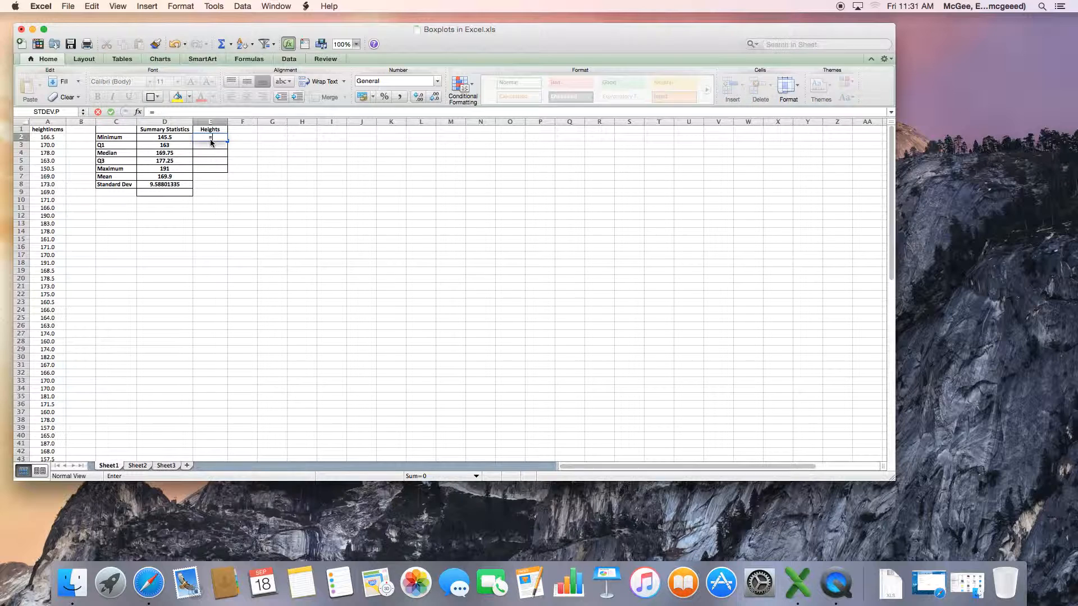
click(178, 139)
key(Return)
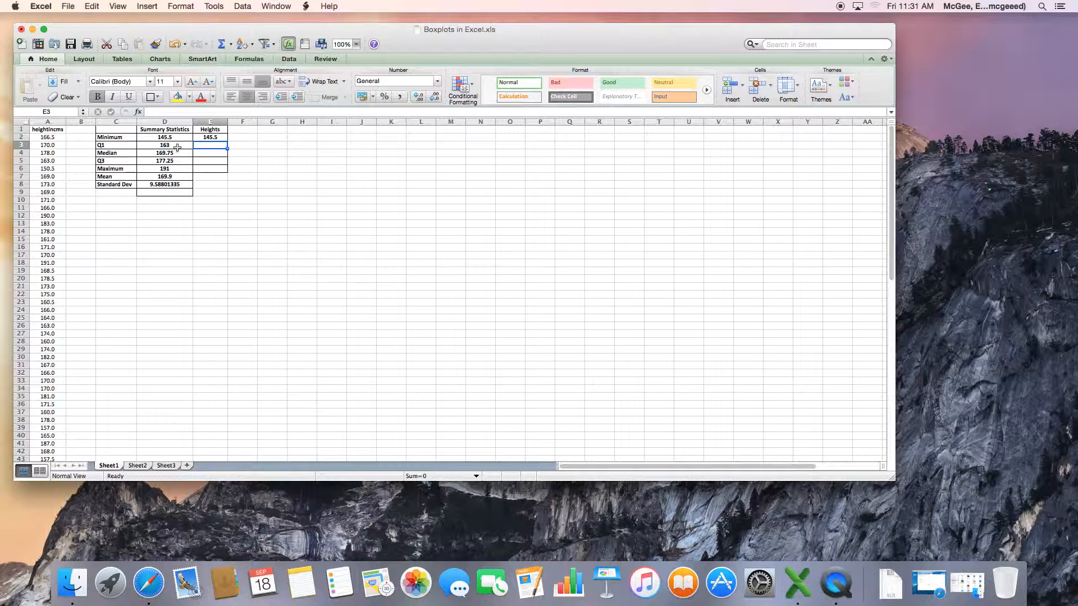
Enter =D3-D2 in the second Heights cell, the Q1 minus Minimum difference
click(177, 146)
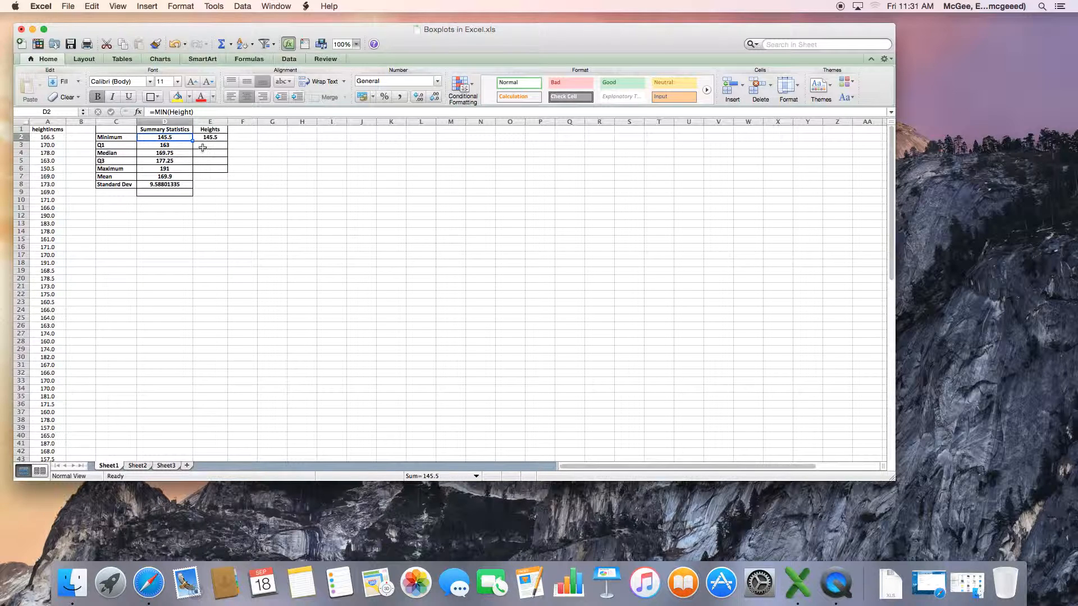
click(203, 146)
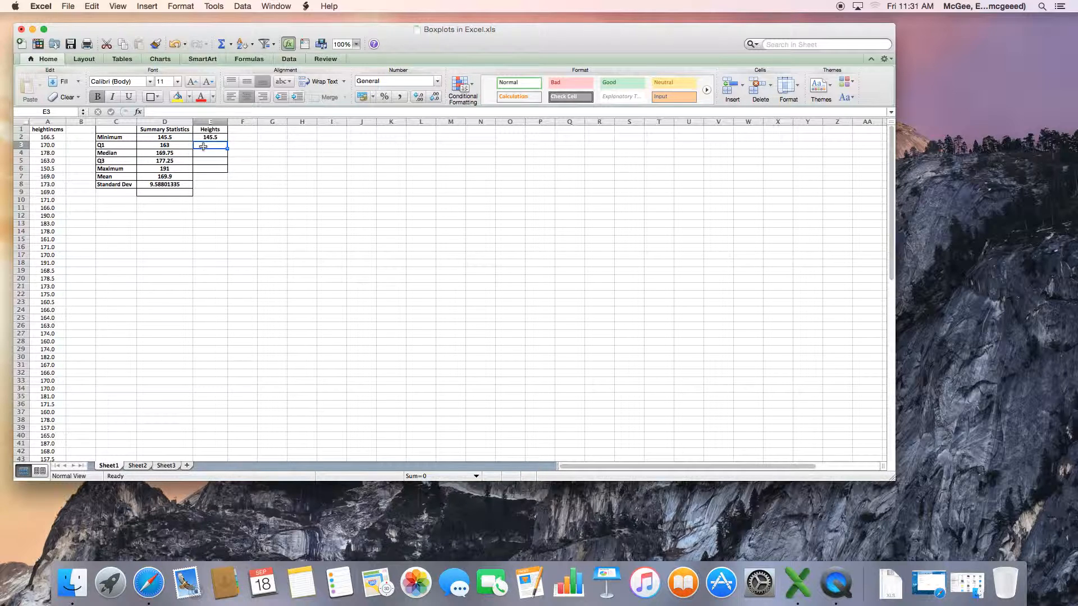
text(=)
click(177, 147)
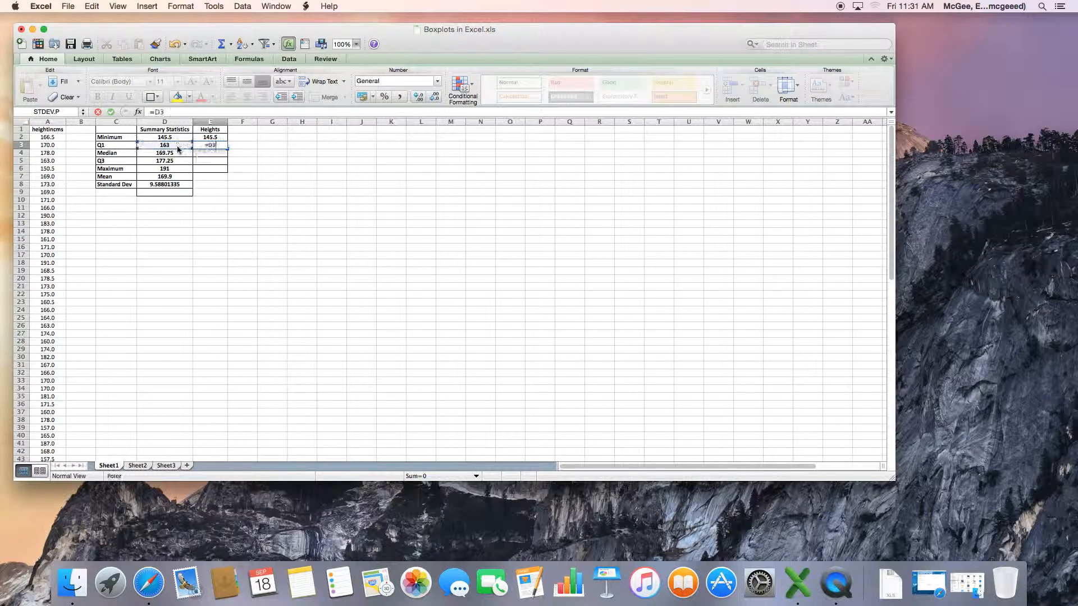
text(-)
click(172, 138)
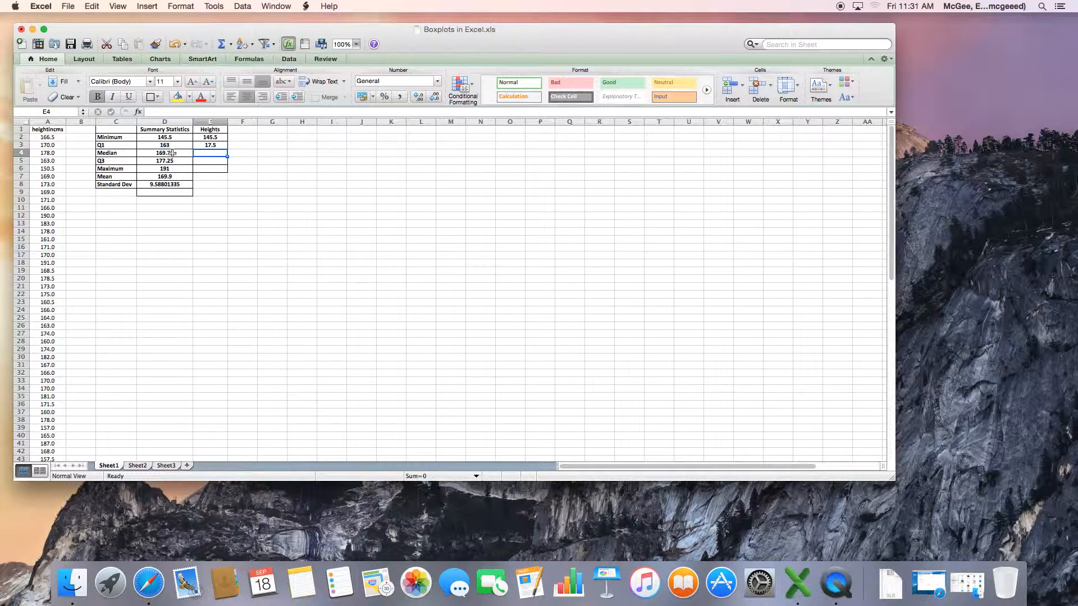
Enter =D4-D3 in the third Heights cell, the Median minus Q1 difference
click(172, 153)
click(174, 145)
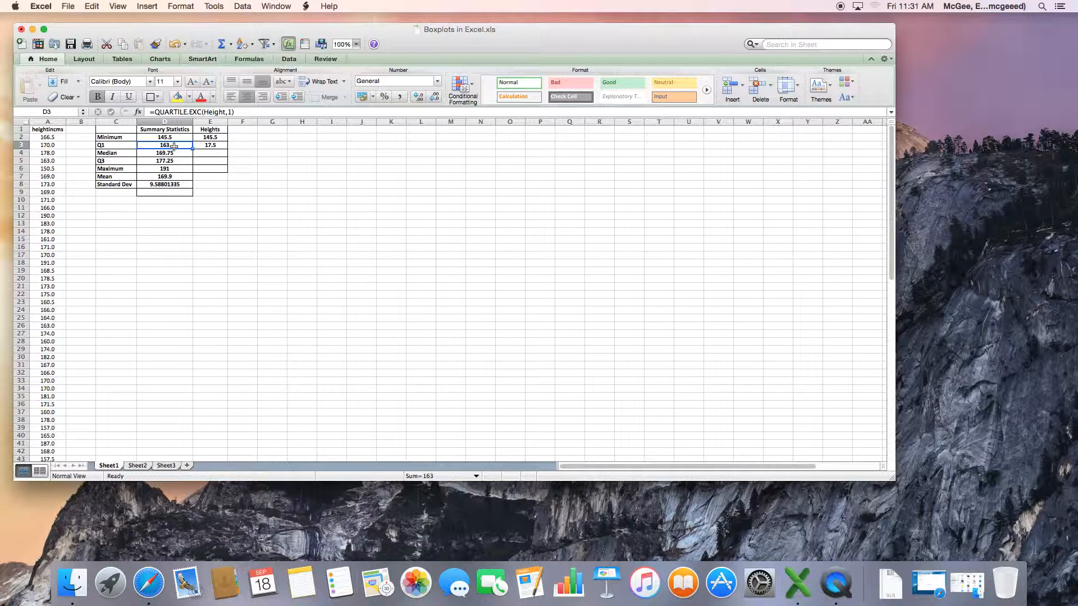
click(208, 155)
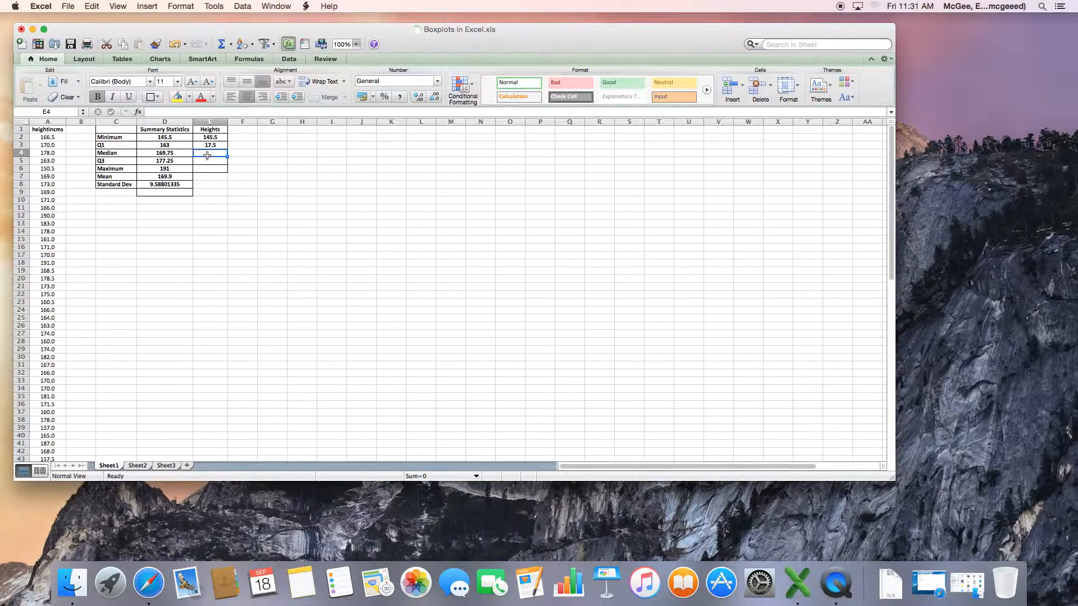
text(=)
click(172, 156)
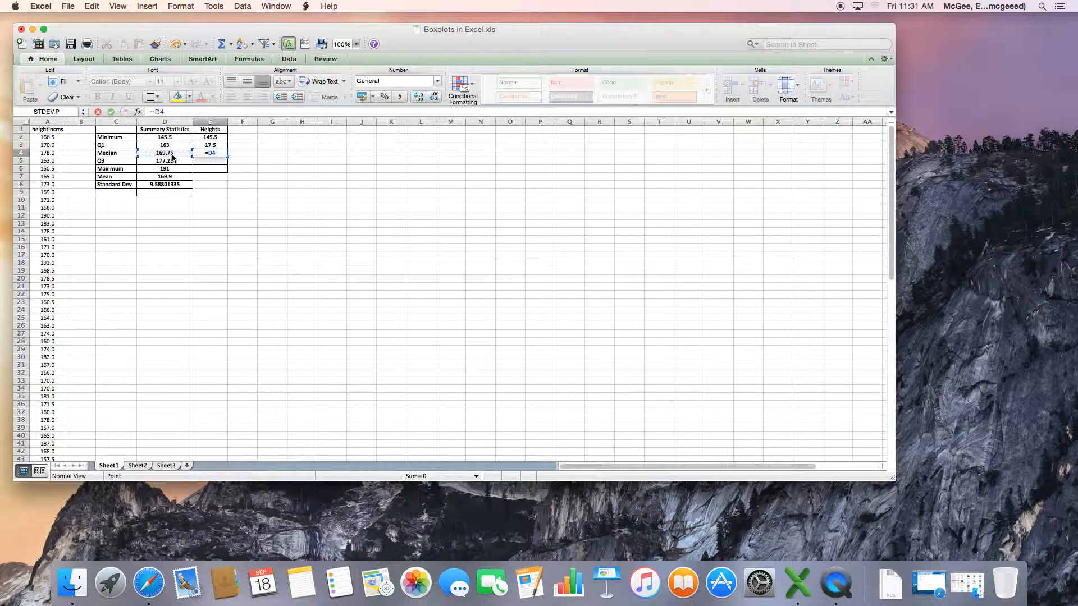
text(-)
click(165, 145)
key(Return)
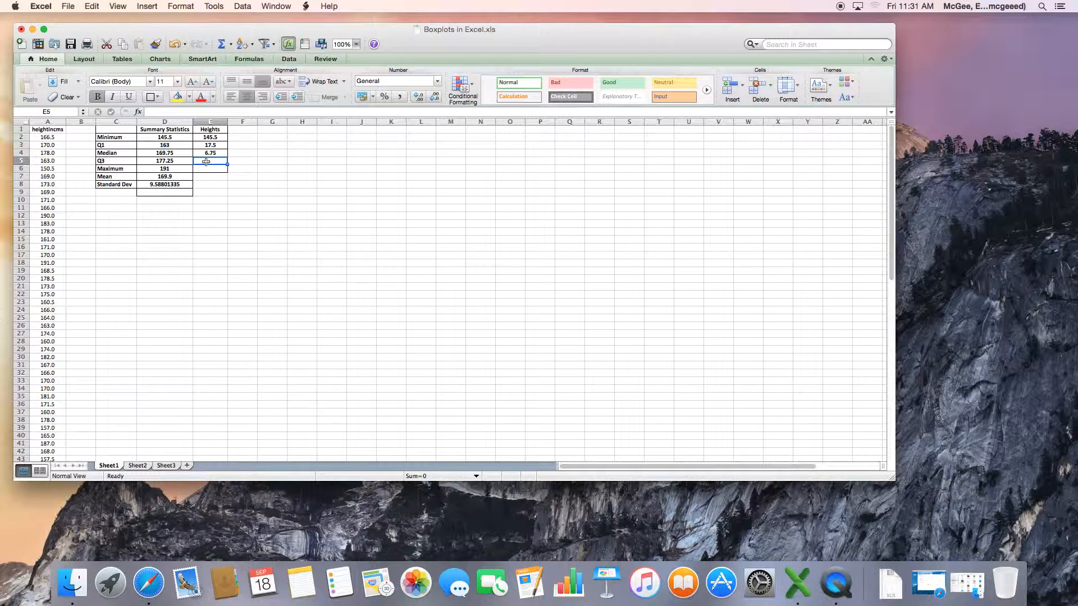
Enter =D5-D4 in the fourth Heights cell, the Q3 minus Median difference
text(=)
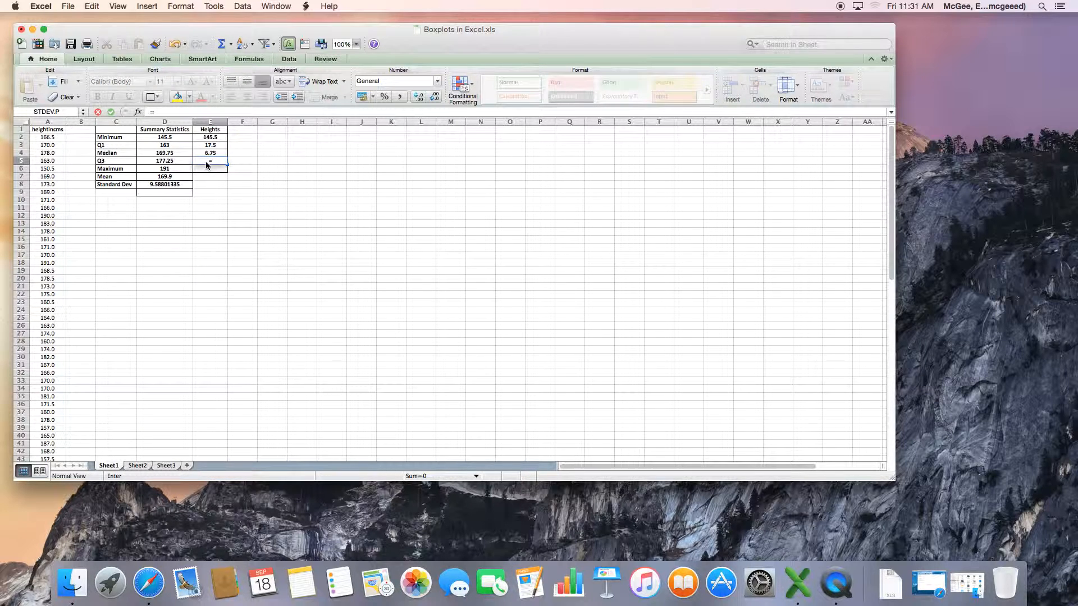
click(174, 163)
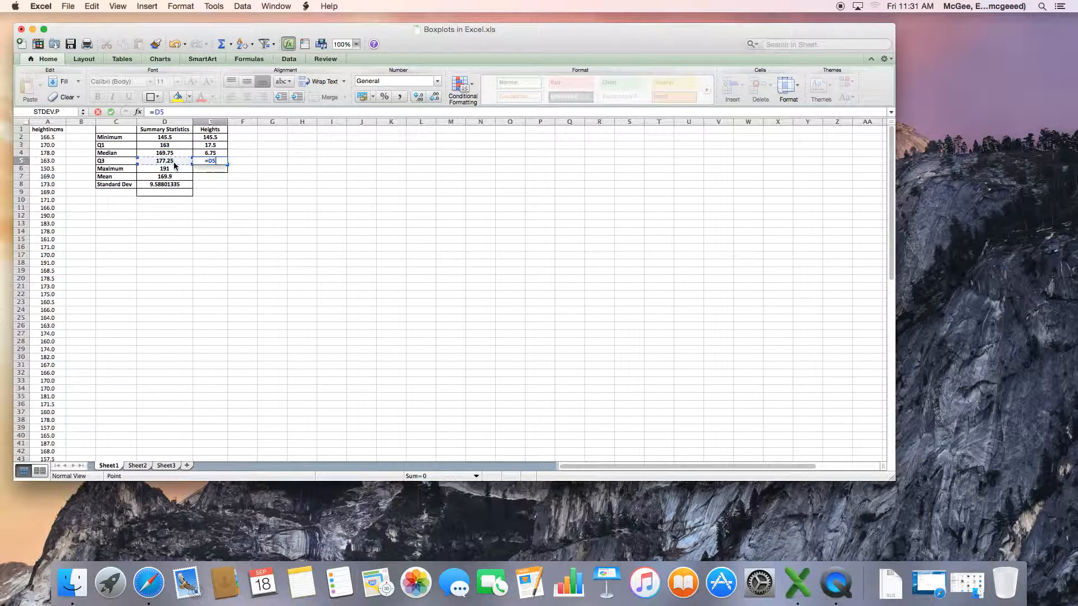
text(-)
click(170, 154)
key(Return)
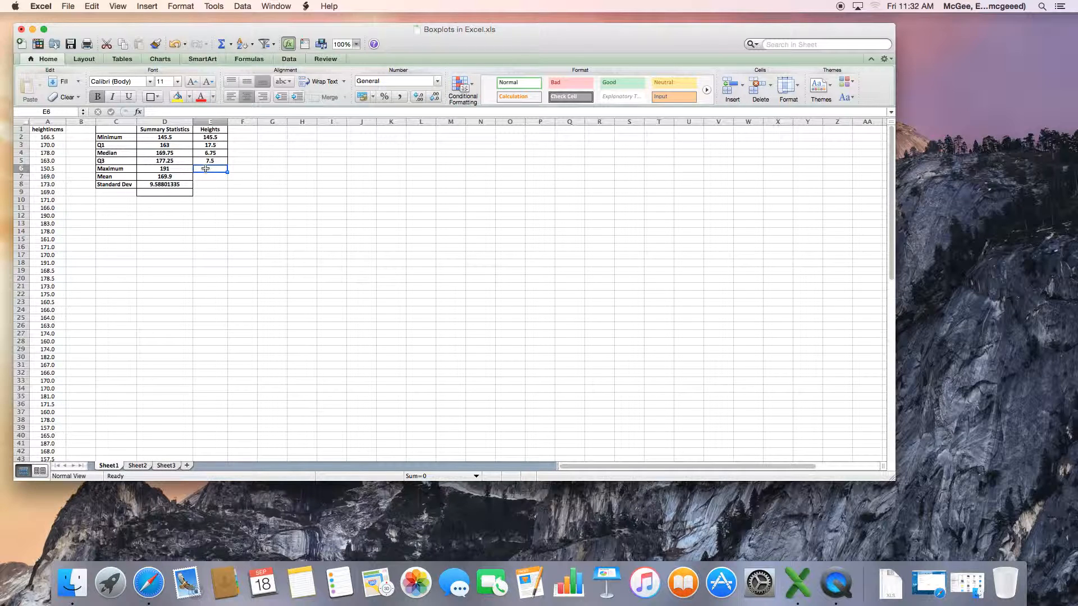
Enter =D6-D5 in the fifth Heights cell, the Maximum minus Q3 difference
text(=)
click(173, 170)
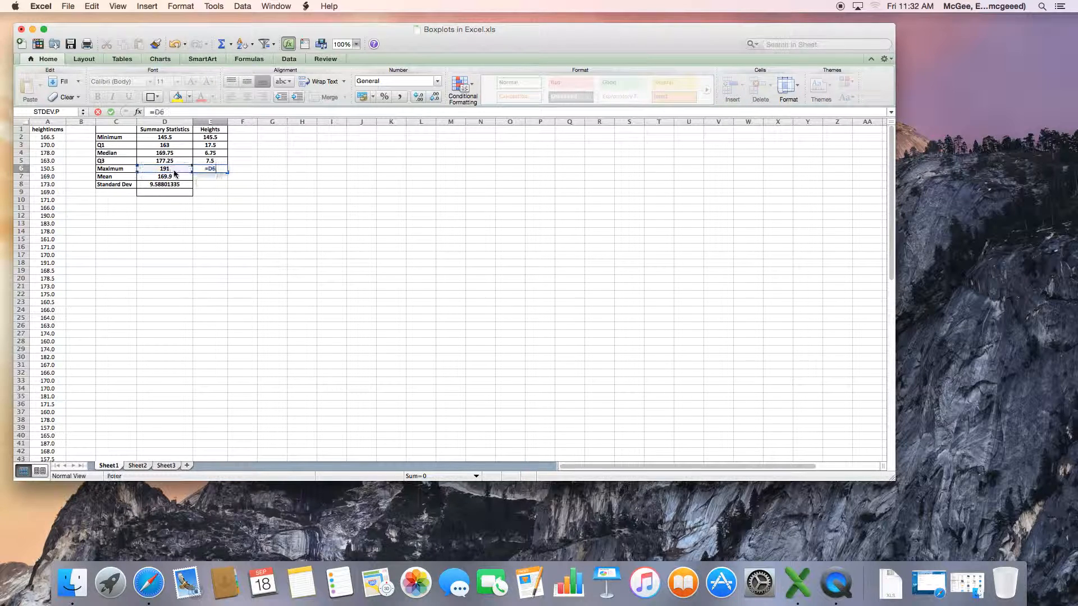
text(-)
click(171, 162)
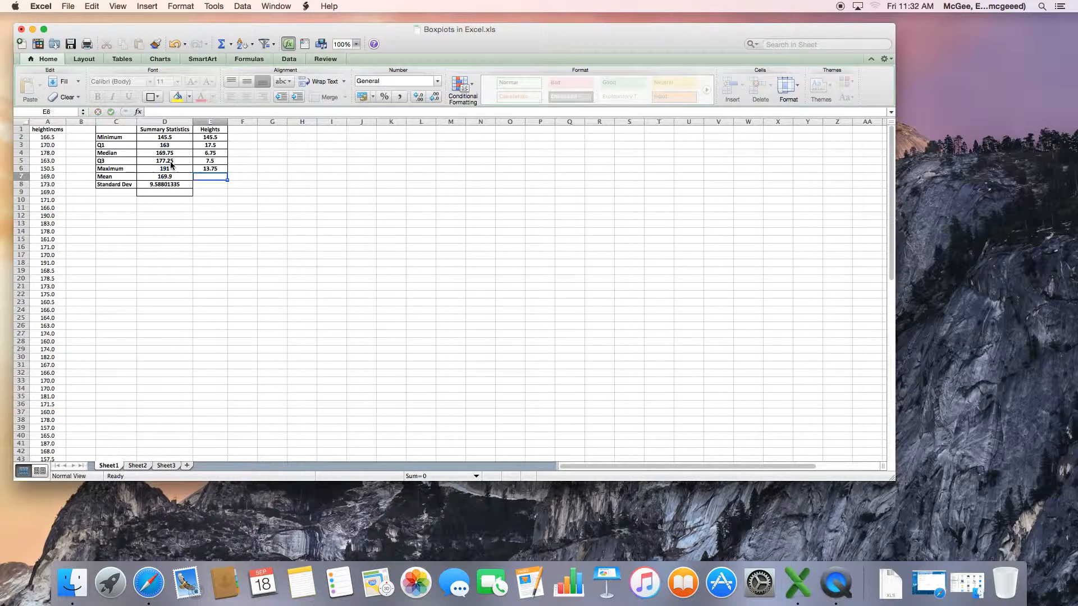
key(Return)
Insert a 2-D Stacked Bar chart from the Heights range E1:E6
click(212, 201)
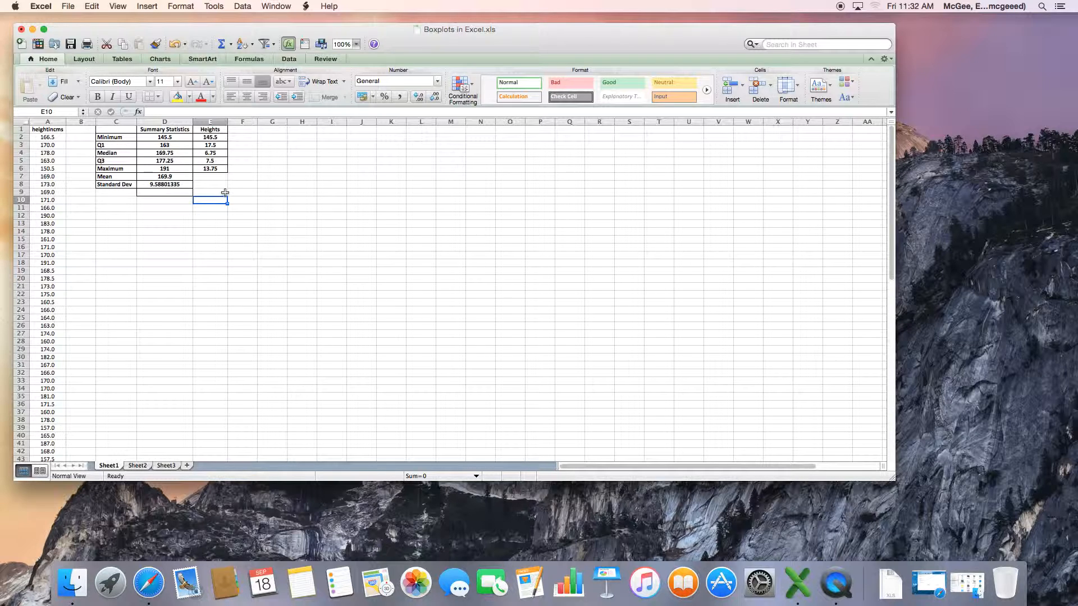
drag(210, 129, 215, 168)
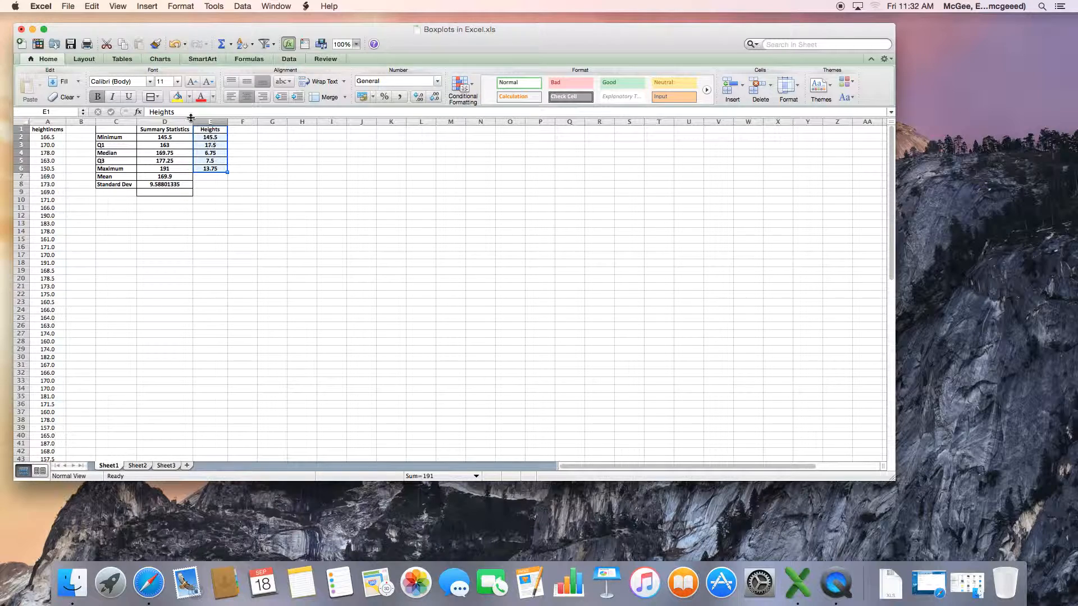
click(161, 59)
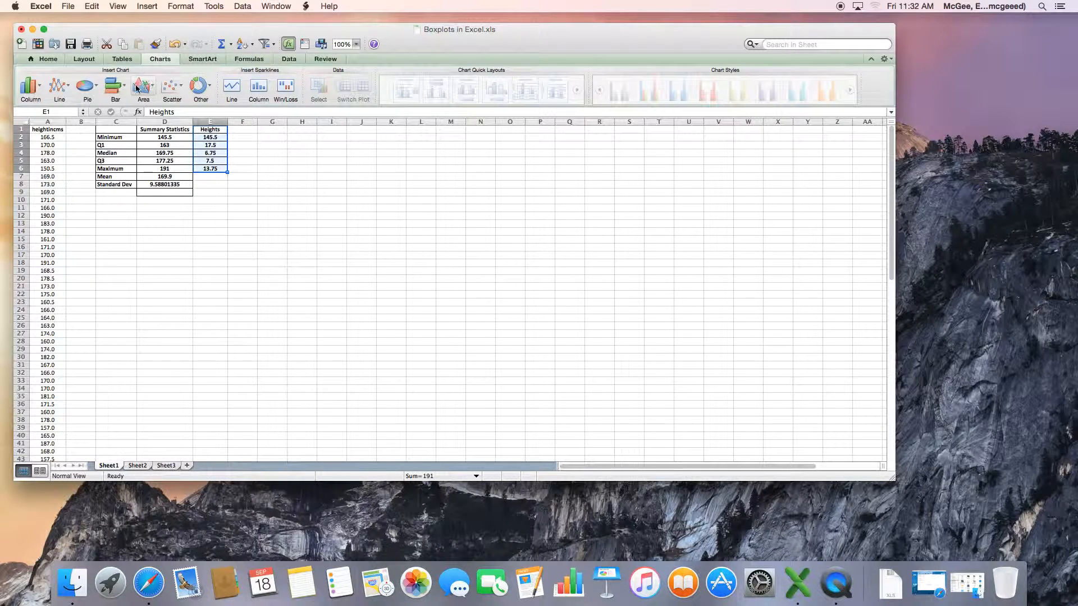
click(124, 91)
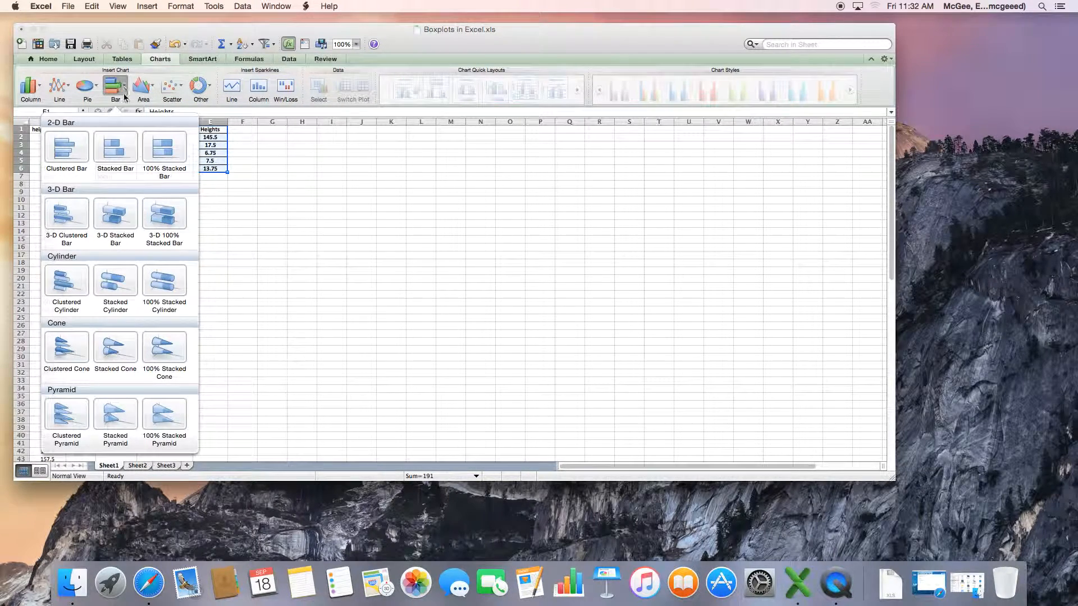
click(115, 156)
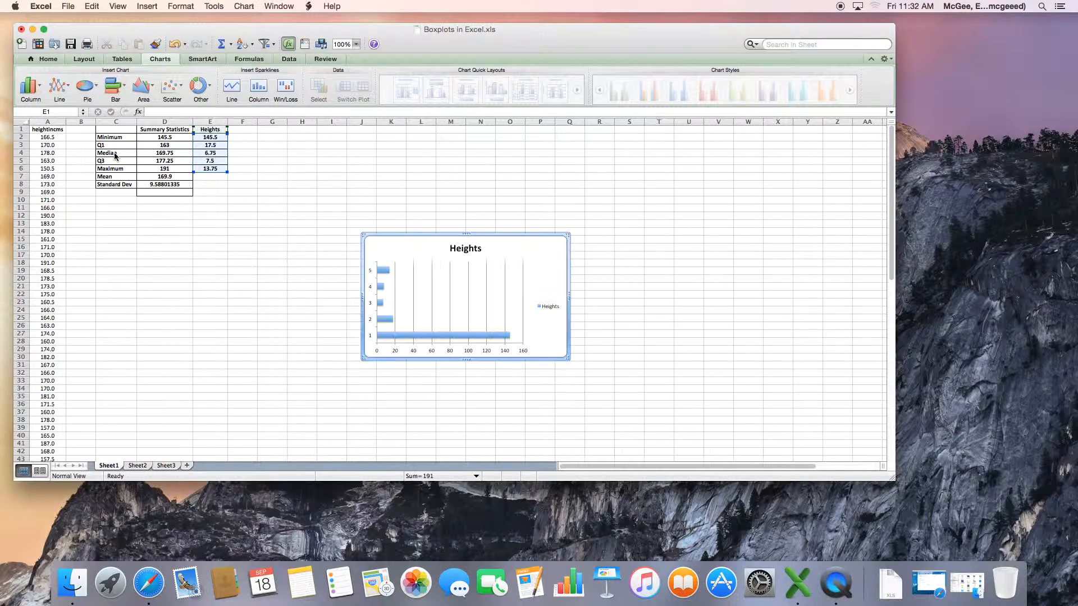
Move the chart under the summary table, switch rows and columns so the Heights values stack in one bar, and enlarge it
drag(433, 241, 159, 211)
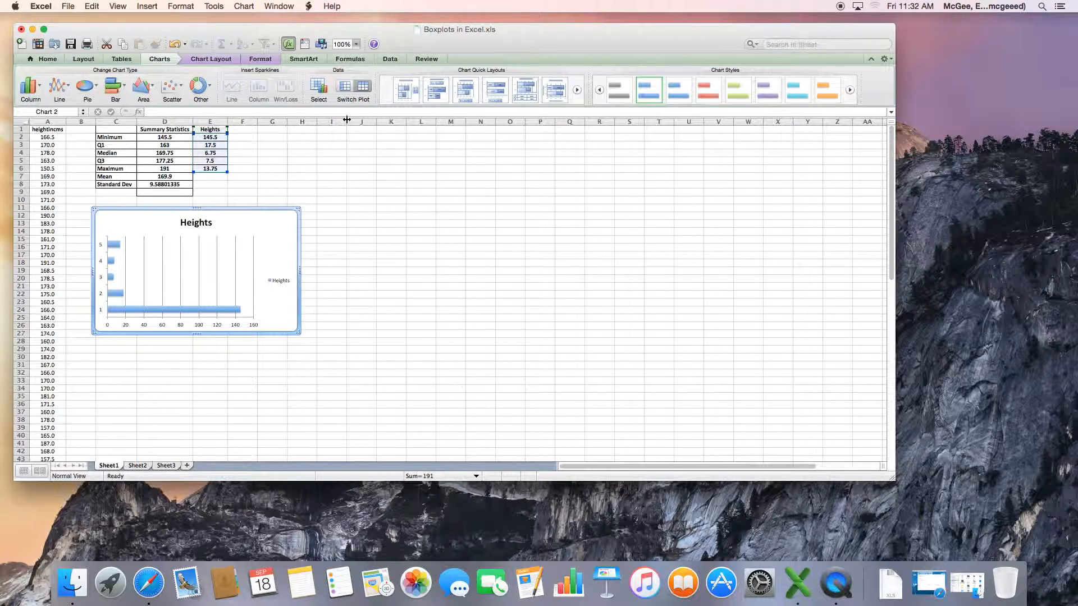
click(353, 90)
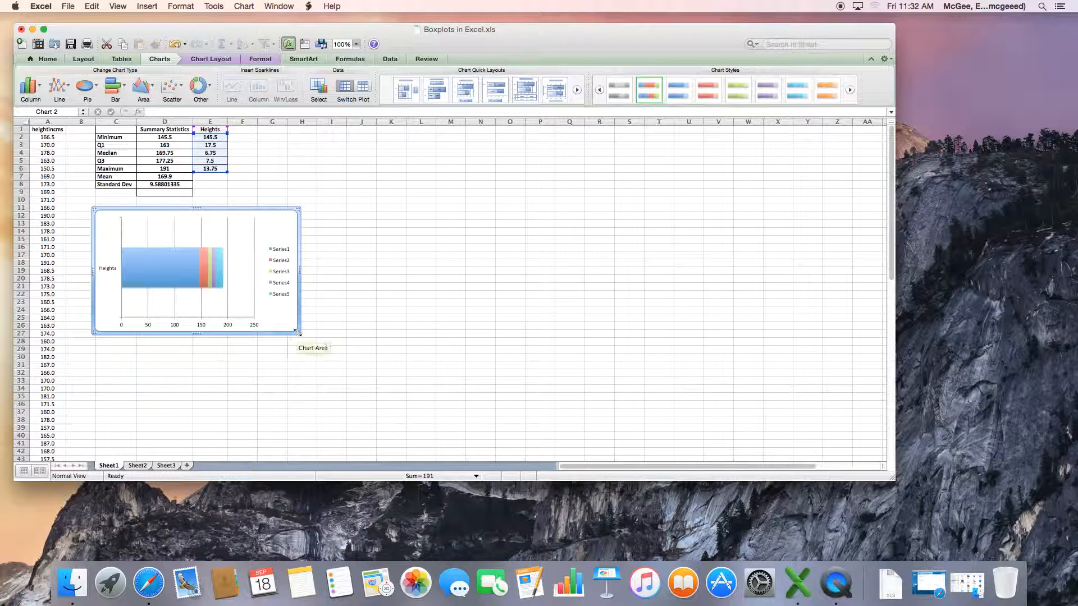
drag(300, 335, 503, 408)
Set the fill of the first series, the Minimum segment, to No Fill
click(238, 303)
double_click(213, 298)
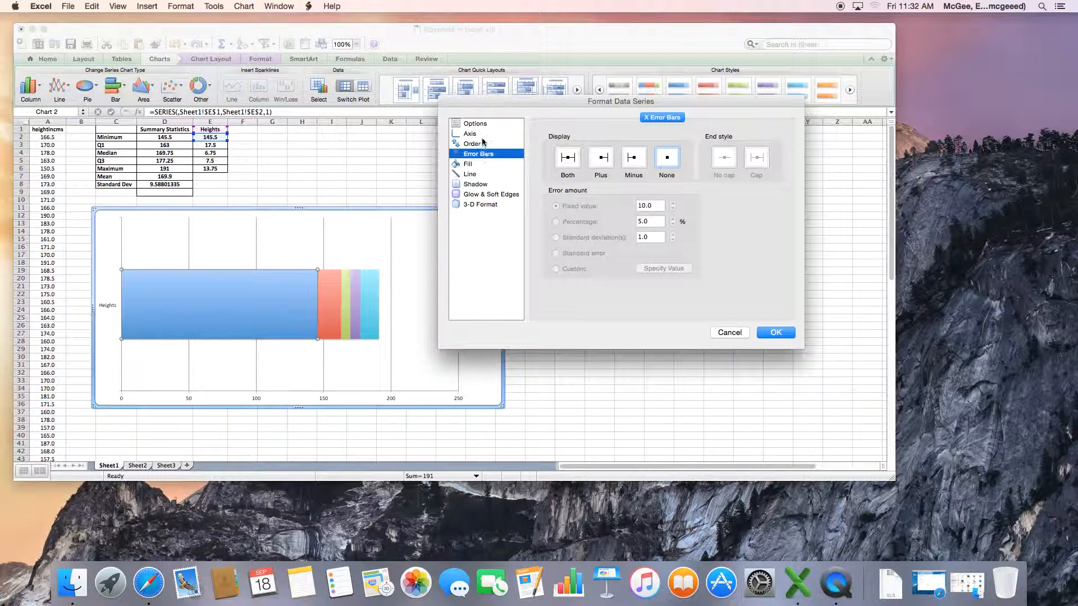
click(468, 165)
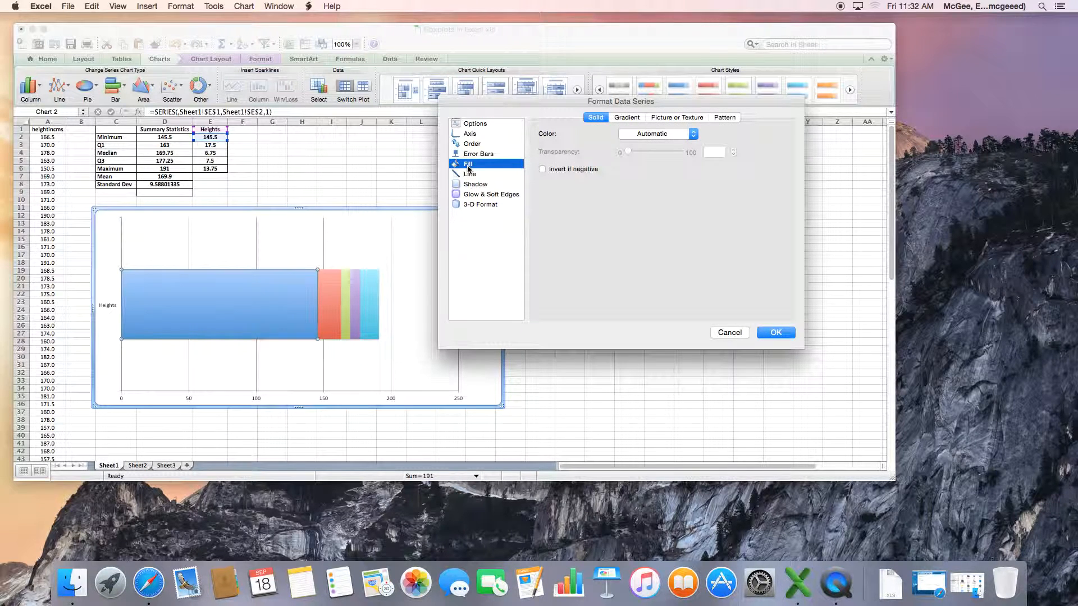
click(693, 134)
click(668, 165)
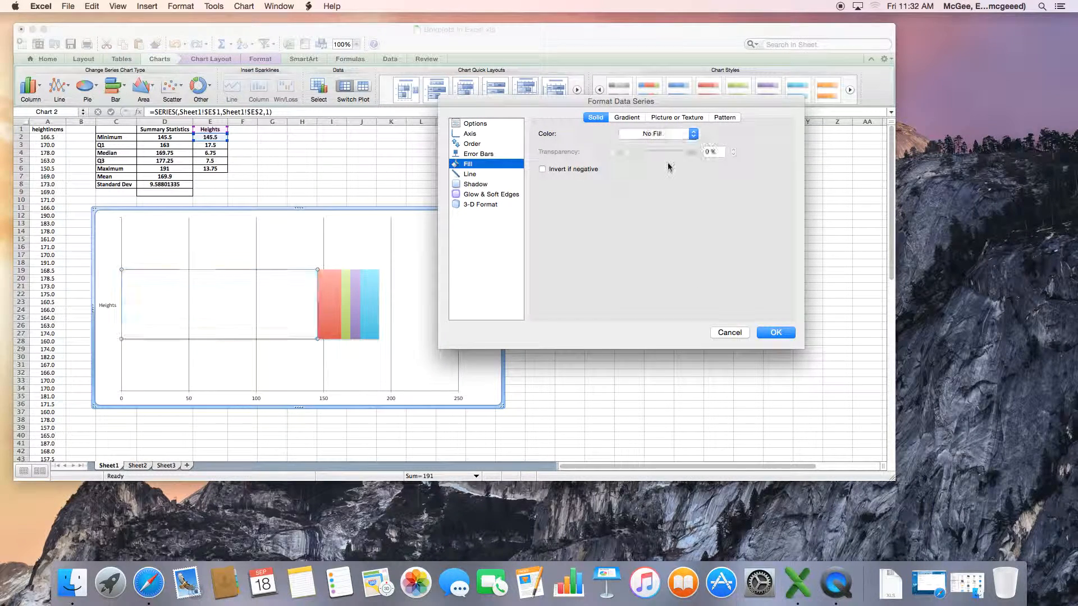
click(789, 335)
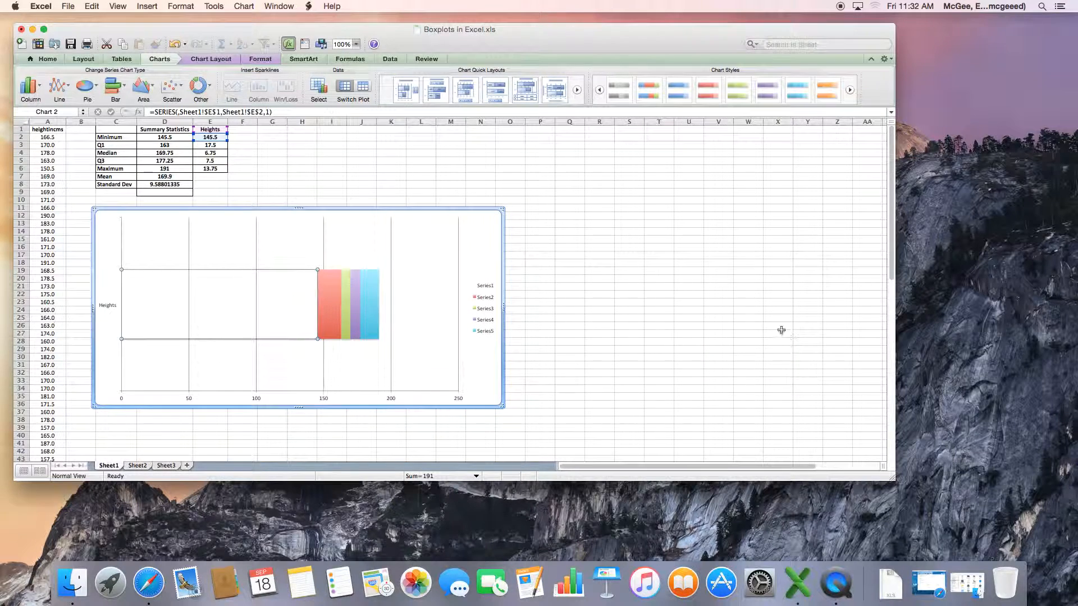
Set the fill of Series 2, the Q1 minus Minimum segment, to No Fill
click(326, 304)
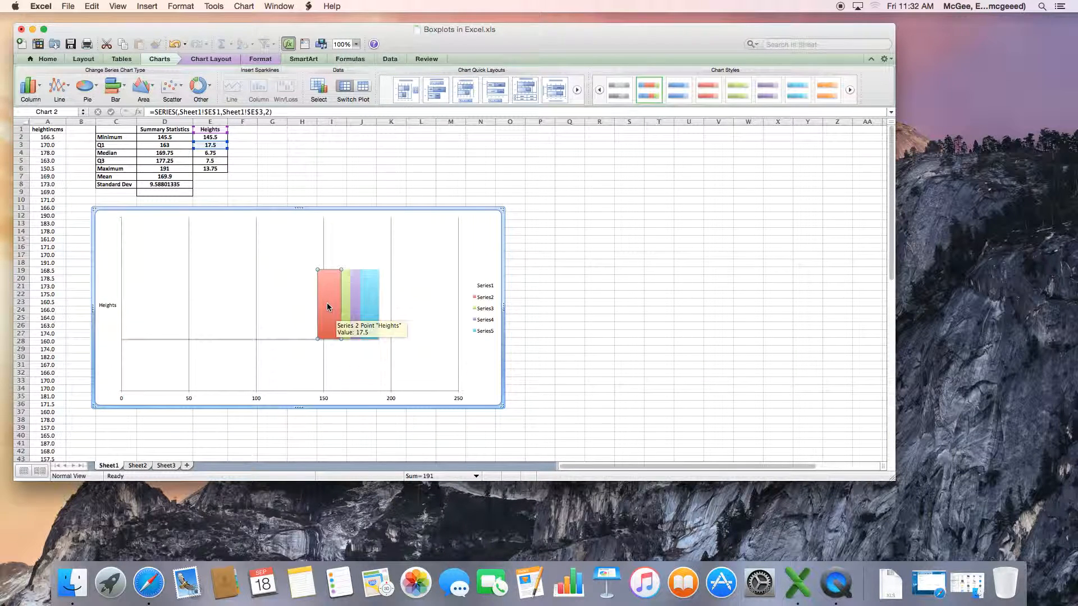
double_click(326, 303)
click(693, 133)
click(651, 152)
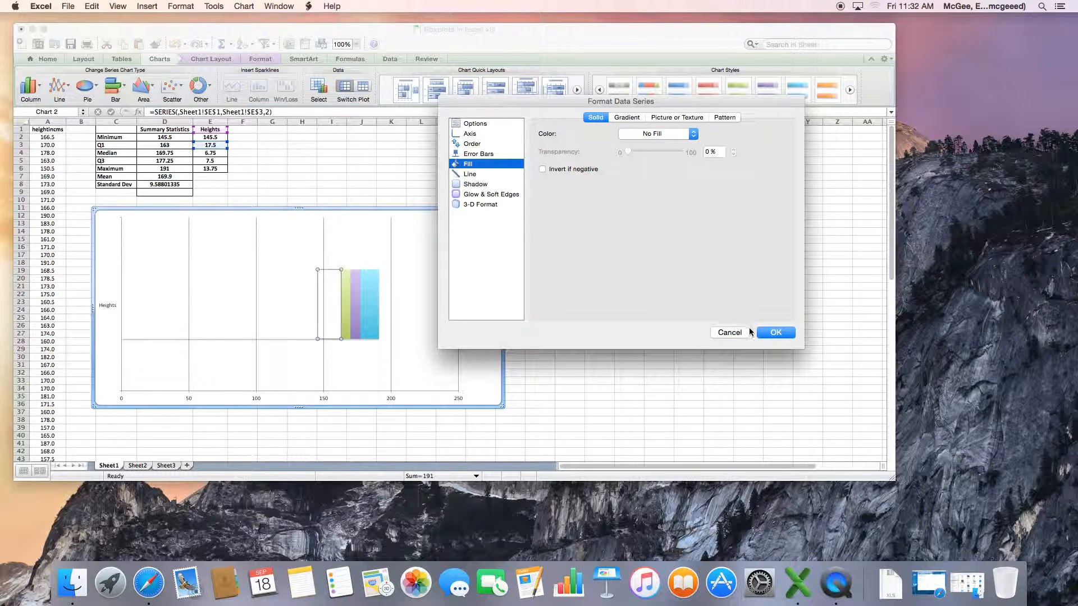
click(775, 332)
Set the fill of Series 5, the Maximum minus Q3 segment, to No Fill
click(344, 319)
click(354, 318)
click(344, 318)
click(354, 316)
click(344, 316)
click(355, 317)
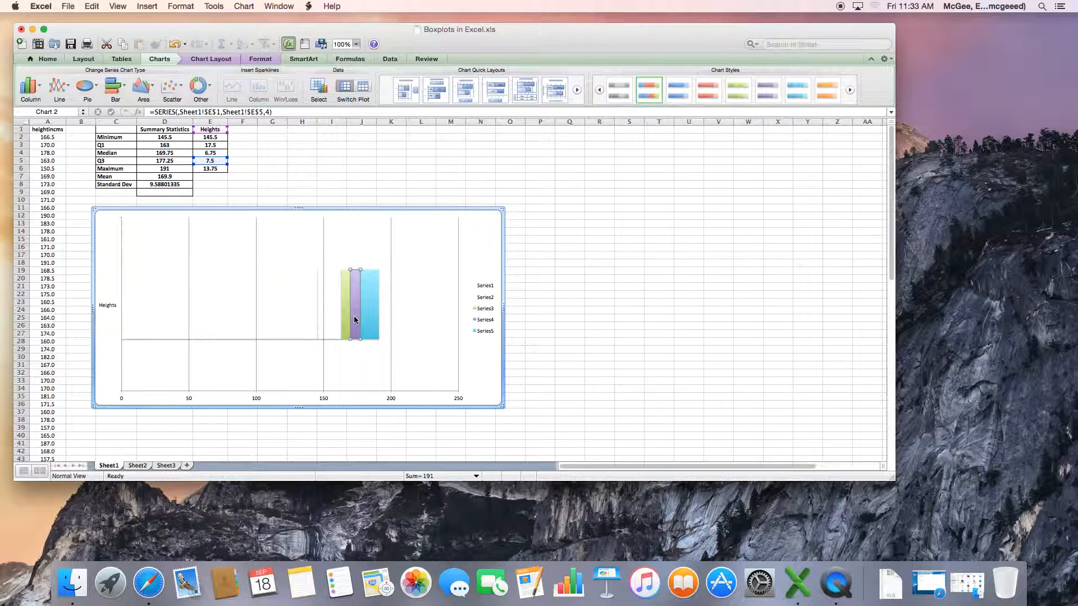
click(373, 318)
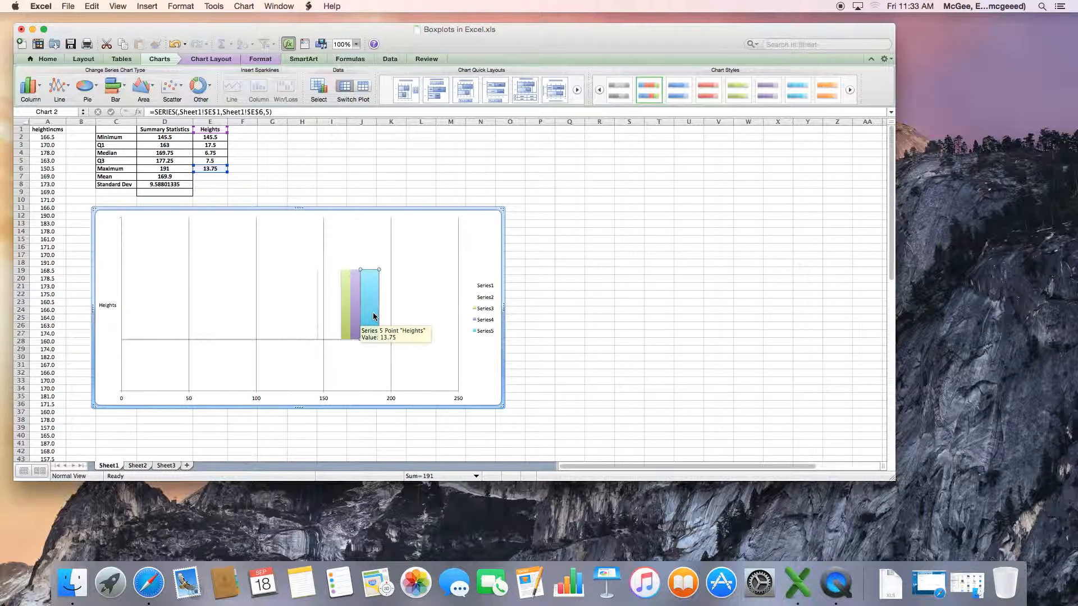
double_click(373, 318)
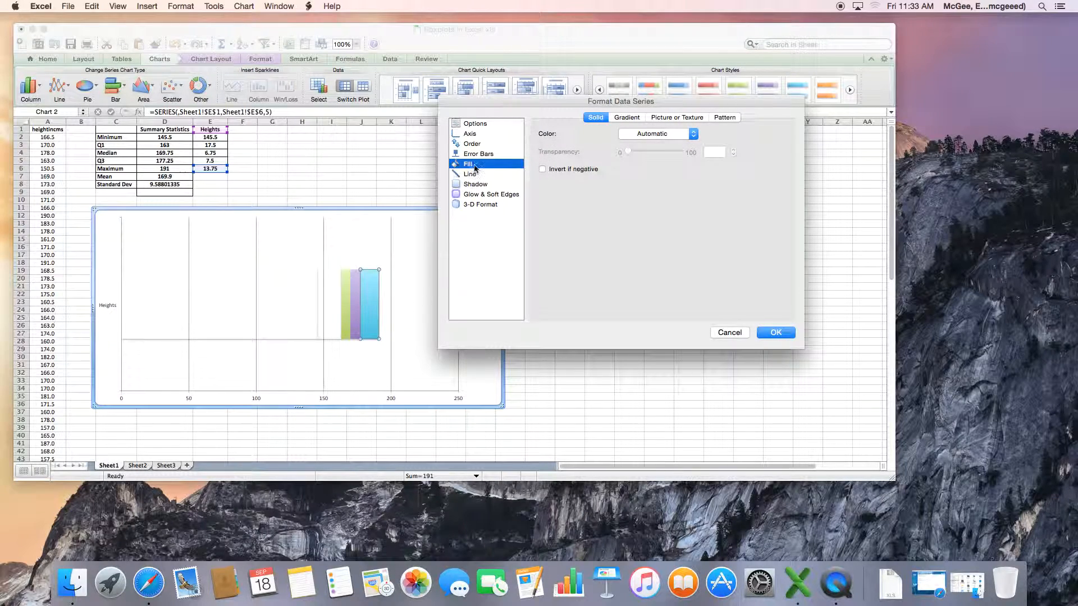
click(690, 135)
click(664, 165)
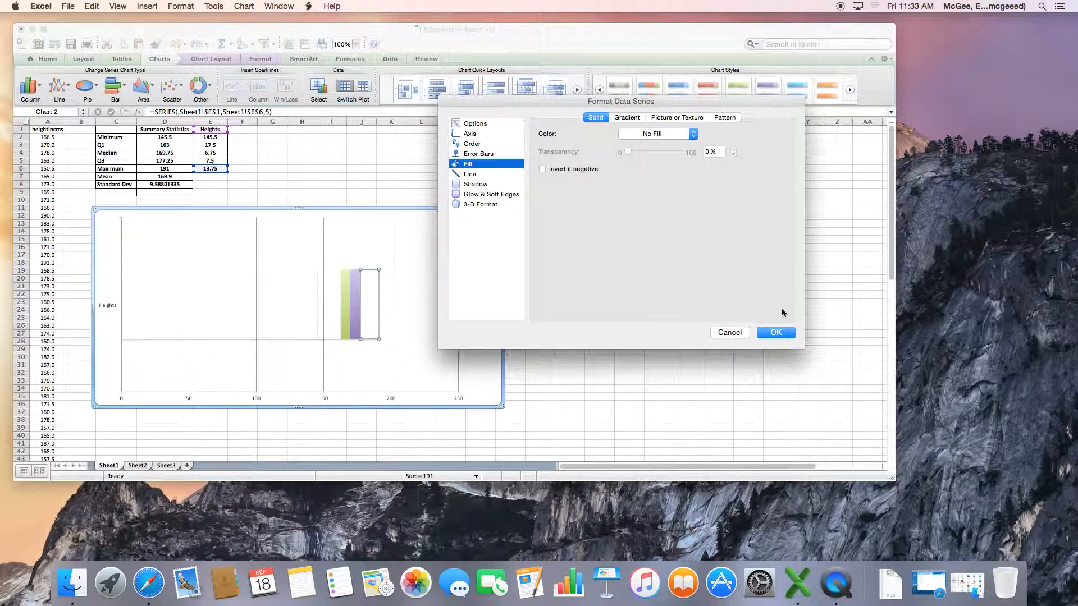
click(776, 332)
Delete the chart legend
click(493, 293)
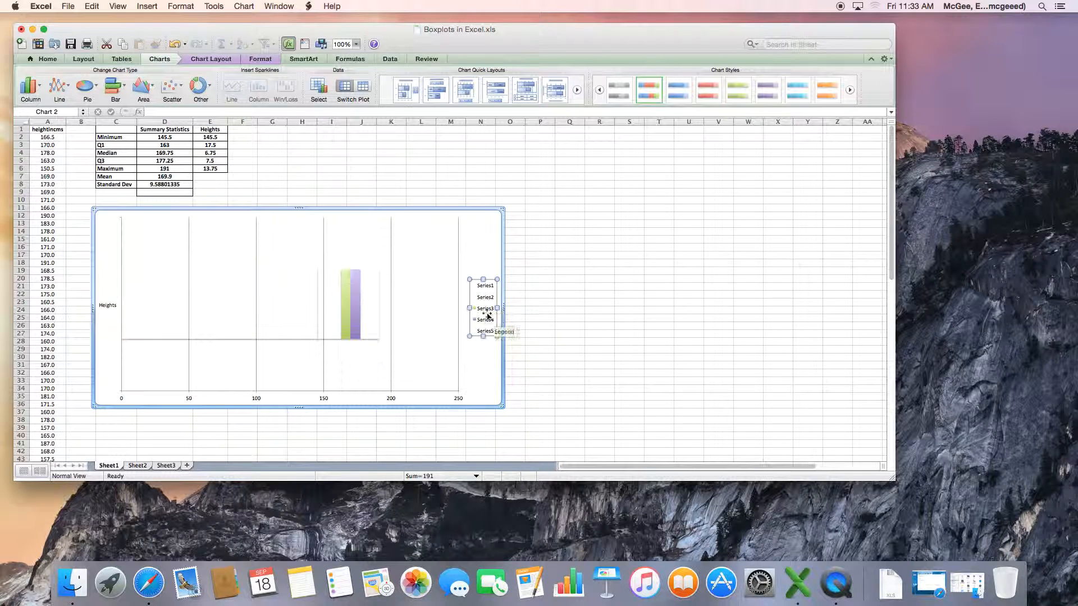
key(Delete)
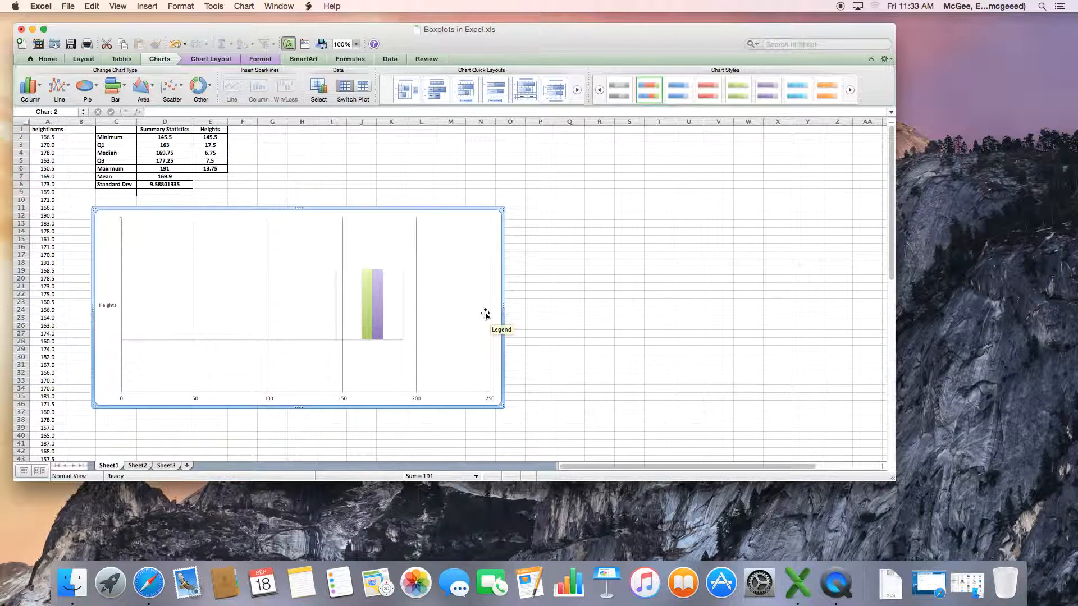
Add Minus error bars with a fixed value of 17 to Series 2 as the lower whisker
click(349, 303)
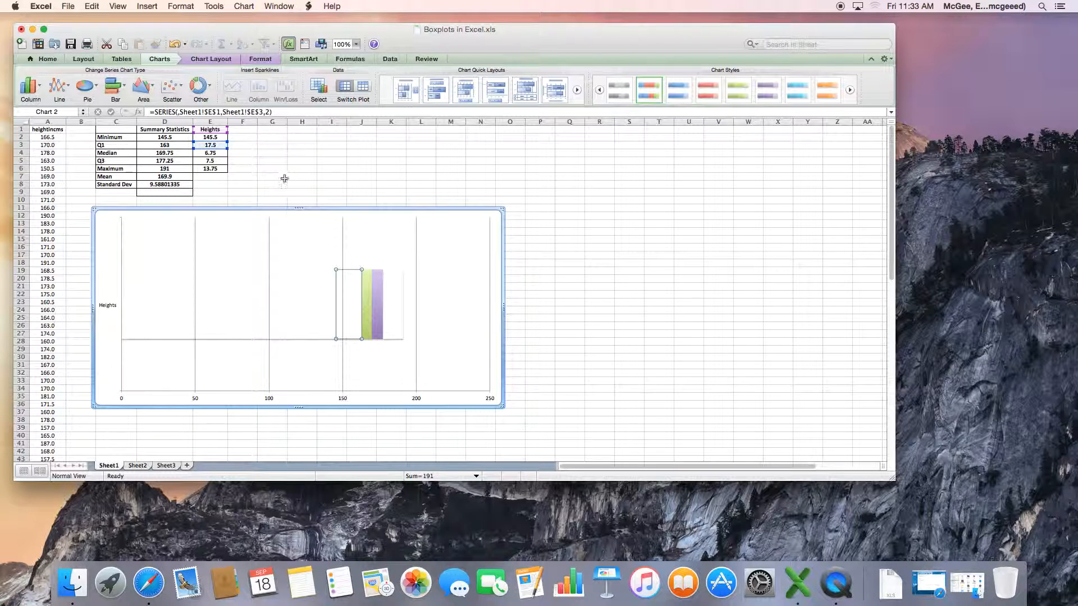
click(221, 63)
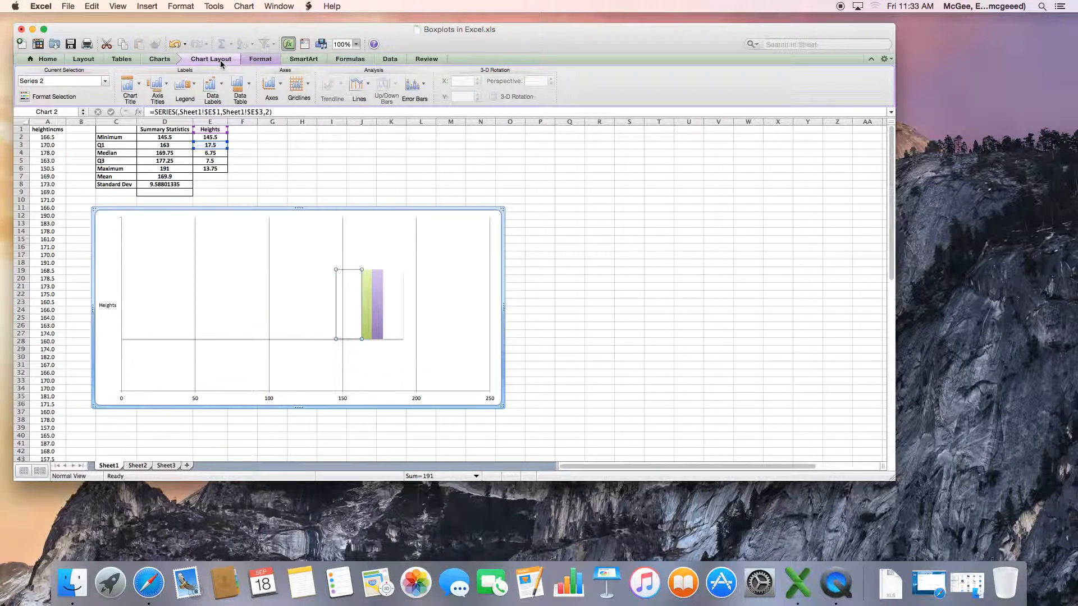
click(423, 91)
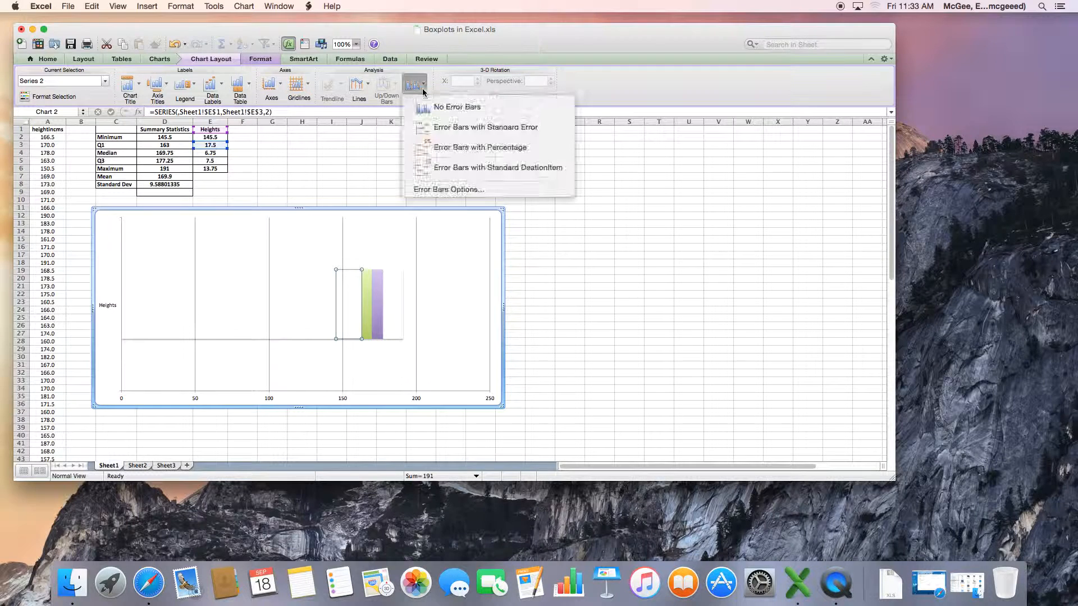
click(449, 190)
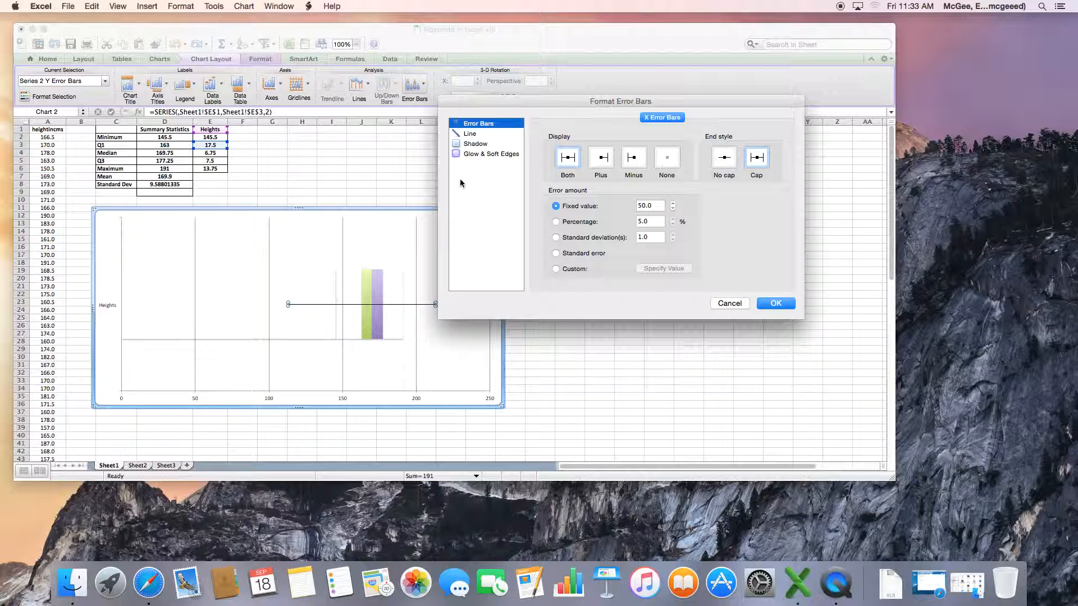
click(634, 160)
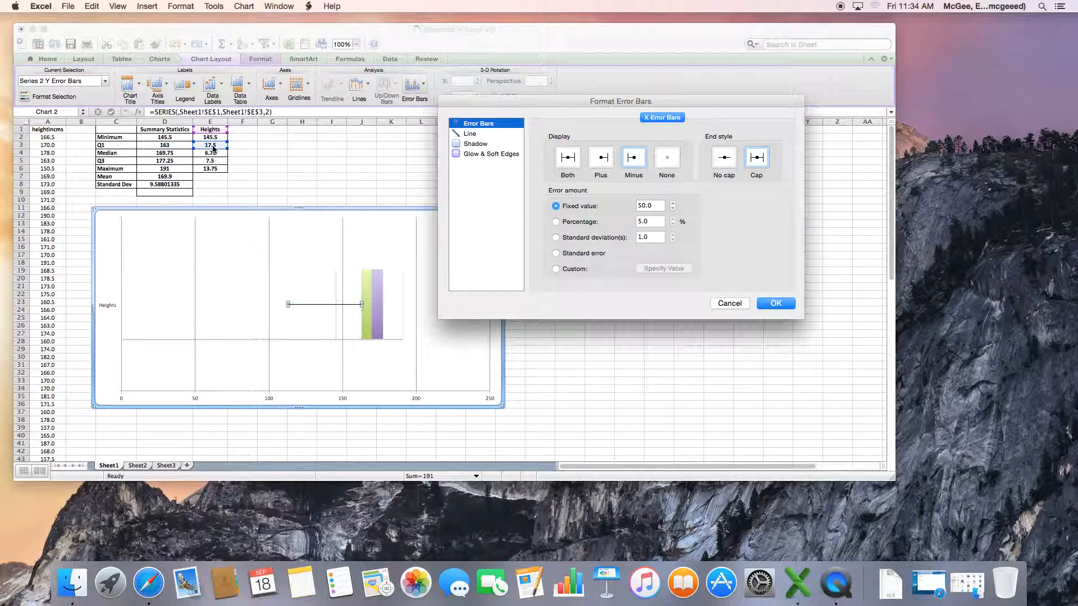
click(656, 206)
double_click(656, 206)
text(17.5)
click(776, 303)
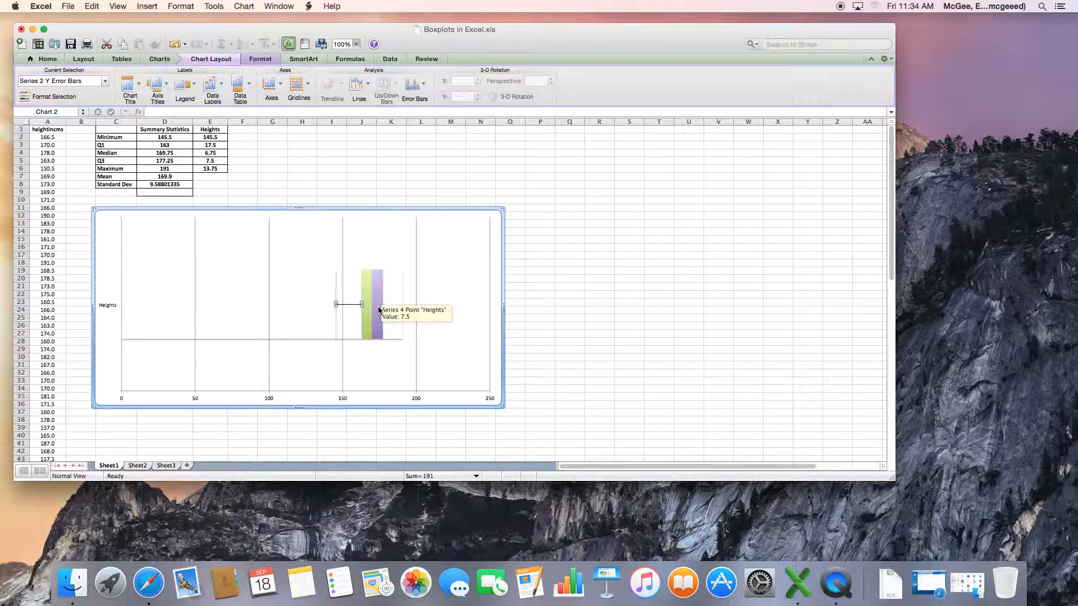
Add Plus error bars with a fixed value of 13 to Series 4 as the upper whisker
click(379, 308)
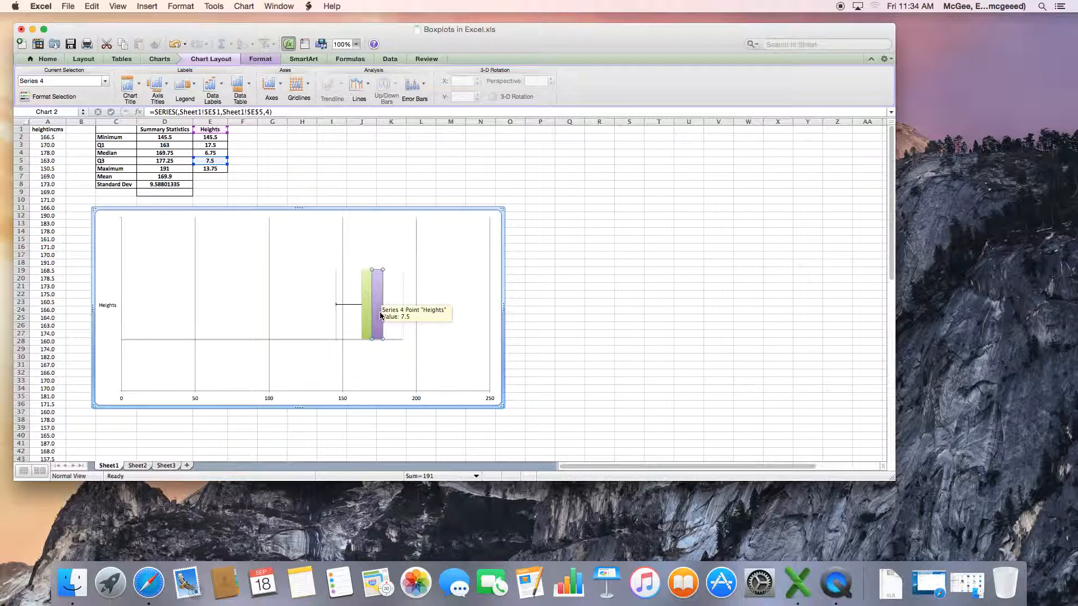
click(423, 89)
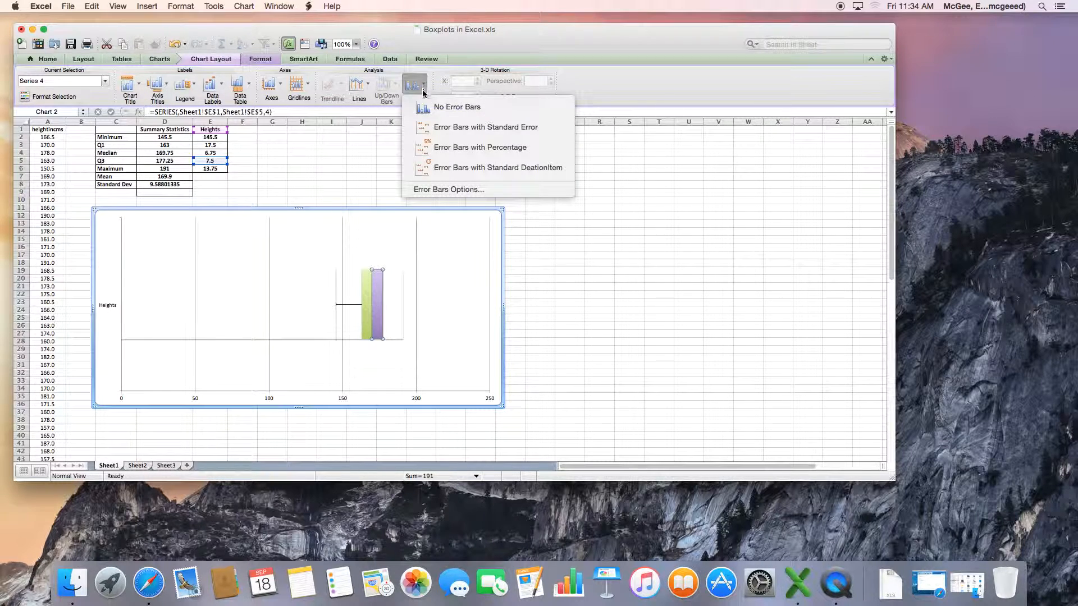
click(449, 190)
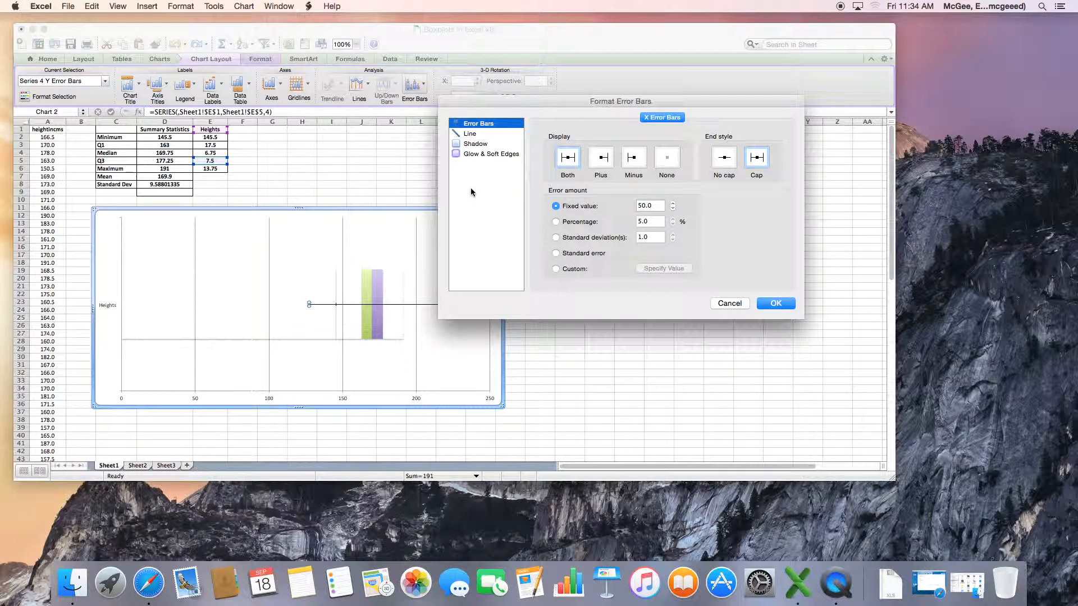
click(606, 164)
drag(585, 101, 673, 101)
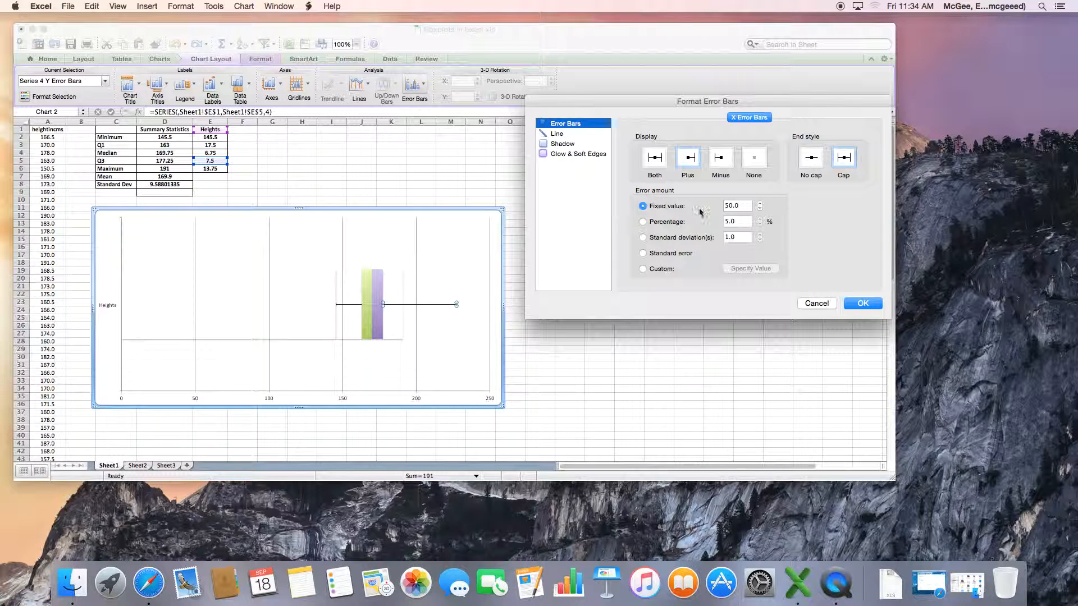
double_click(720, 206)
text(13.75)
click(862, 304)
click(569, 317)
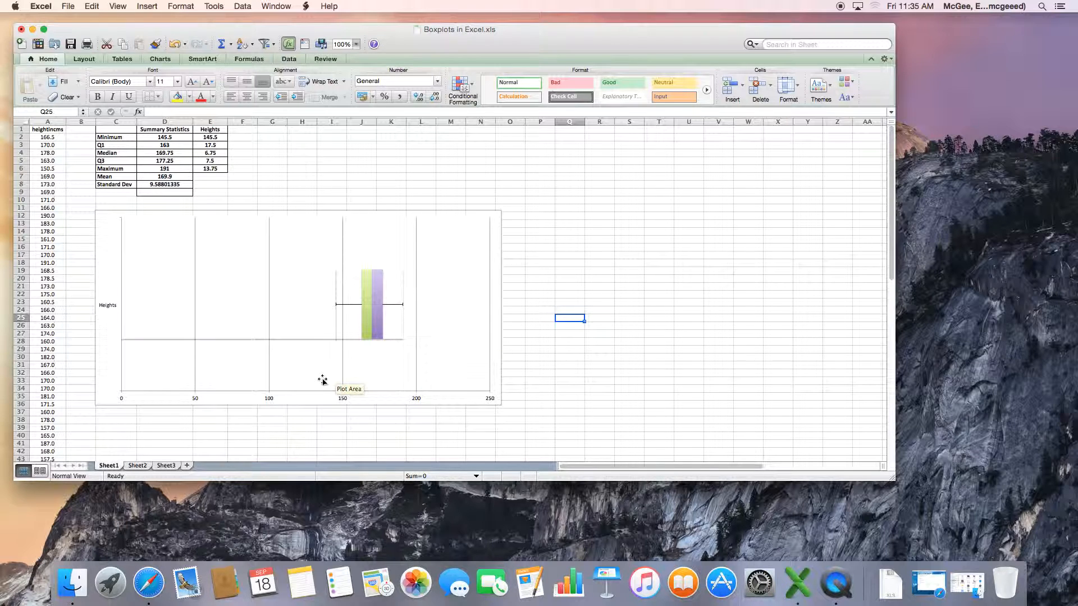
Set the horizontal axis minimum to 120 in the axis options
mouse_move(405, 320)
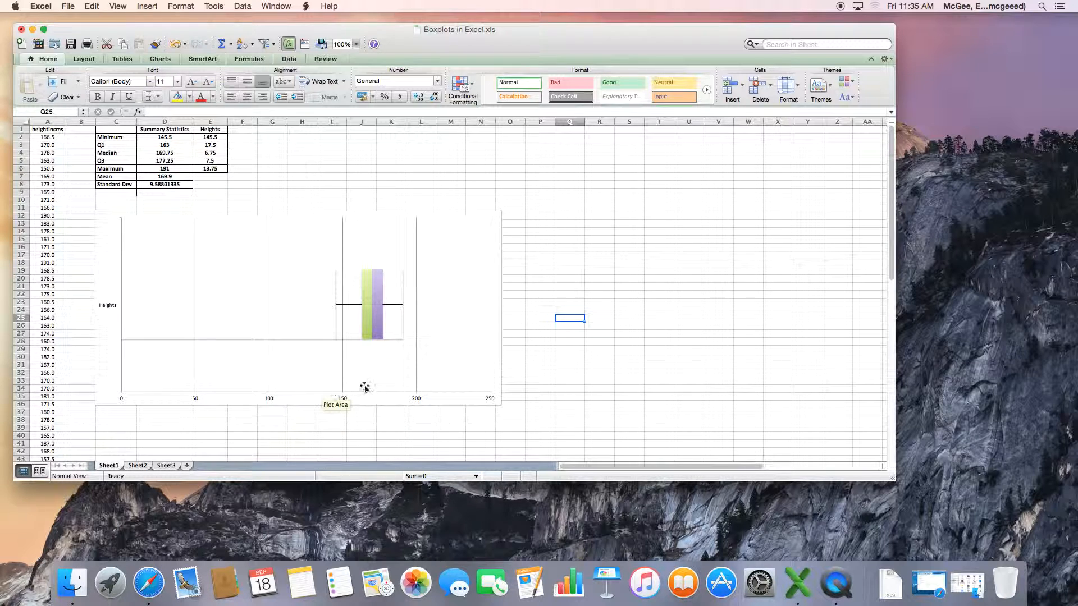
click(312, 387)
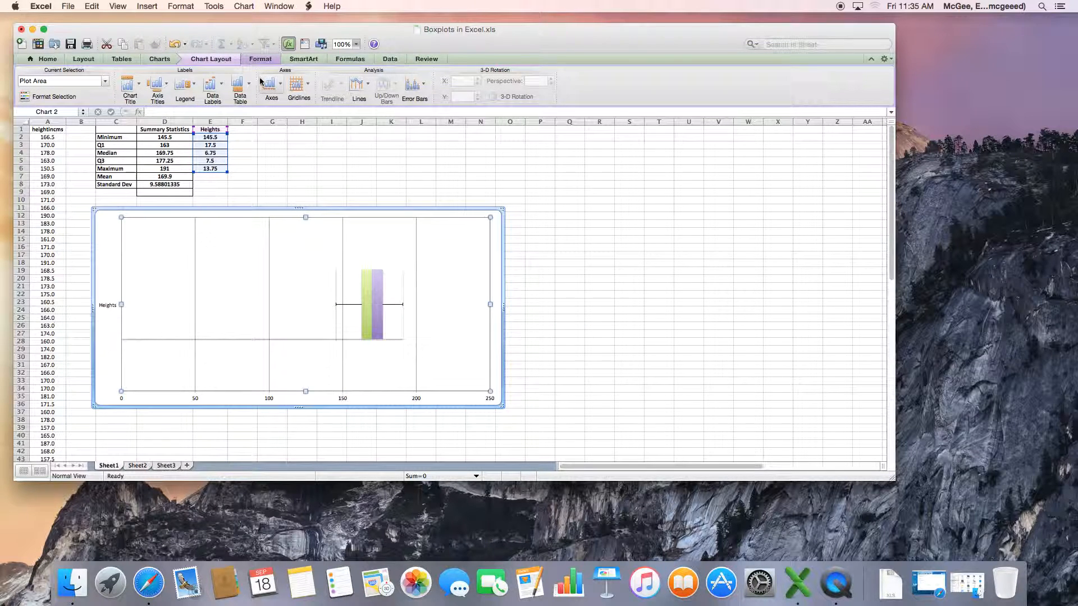
click(281, 92)
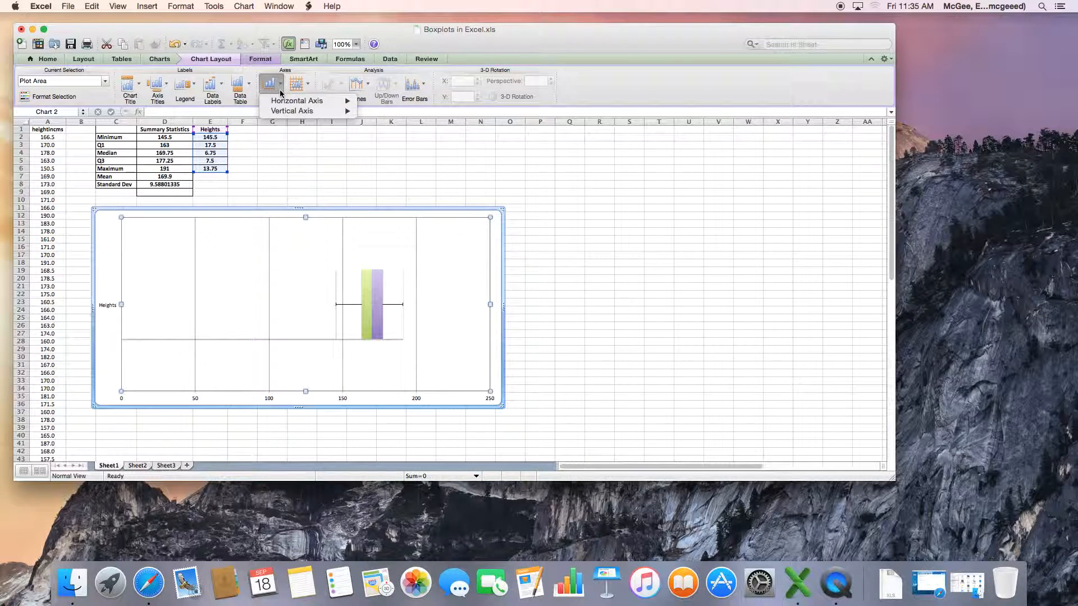
mouse_move(297, 103)
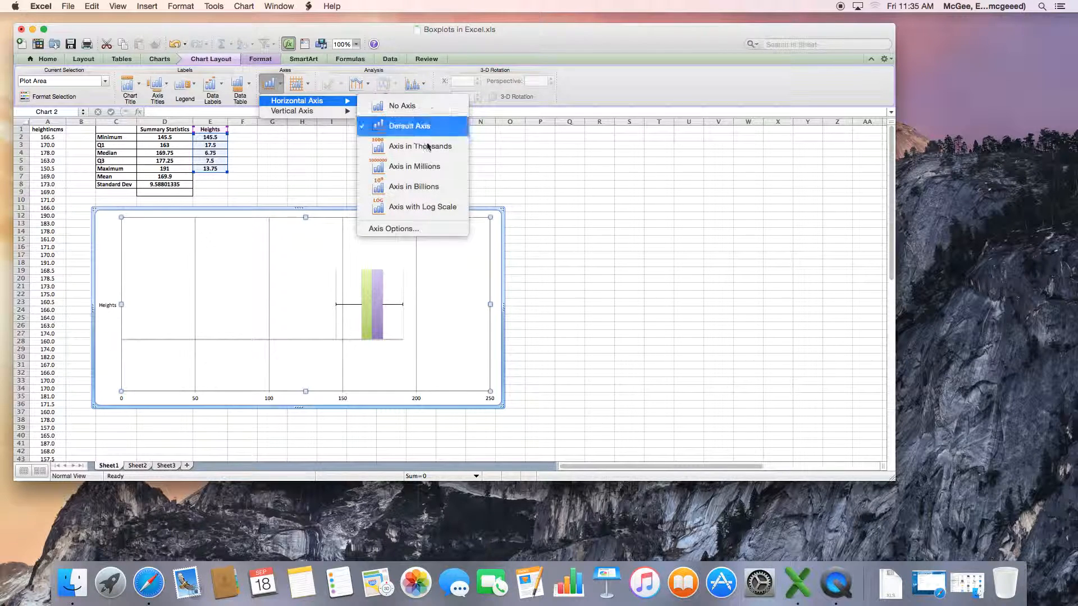
click(411, 229)
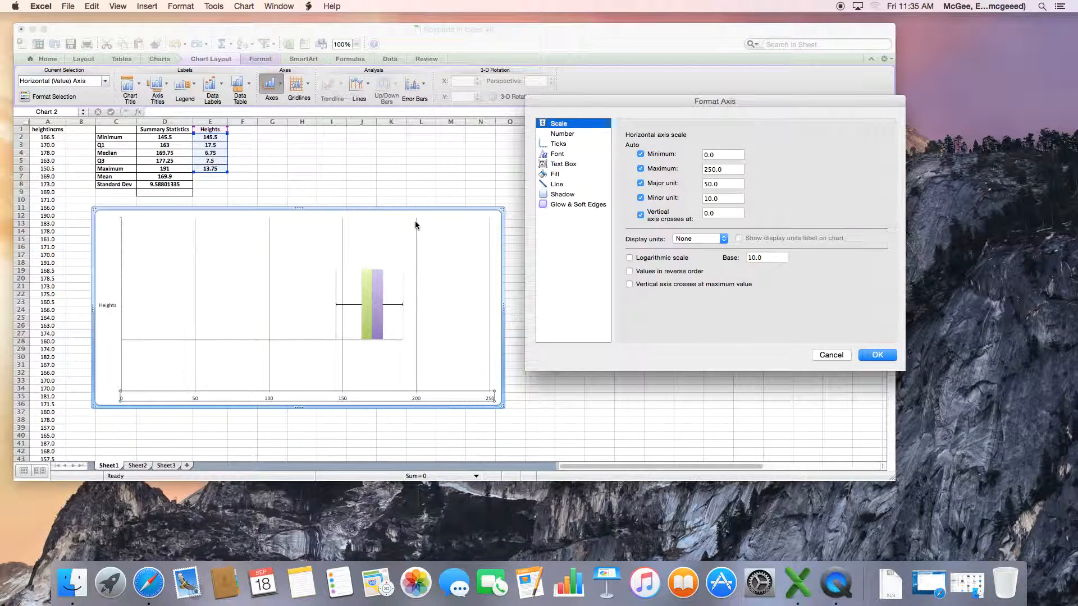
click(706, 156)
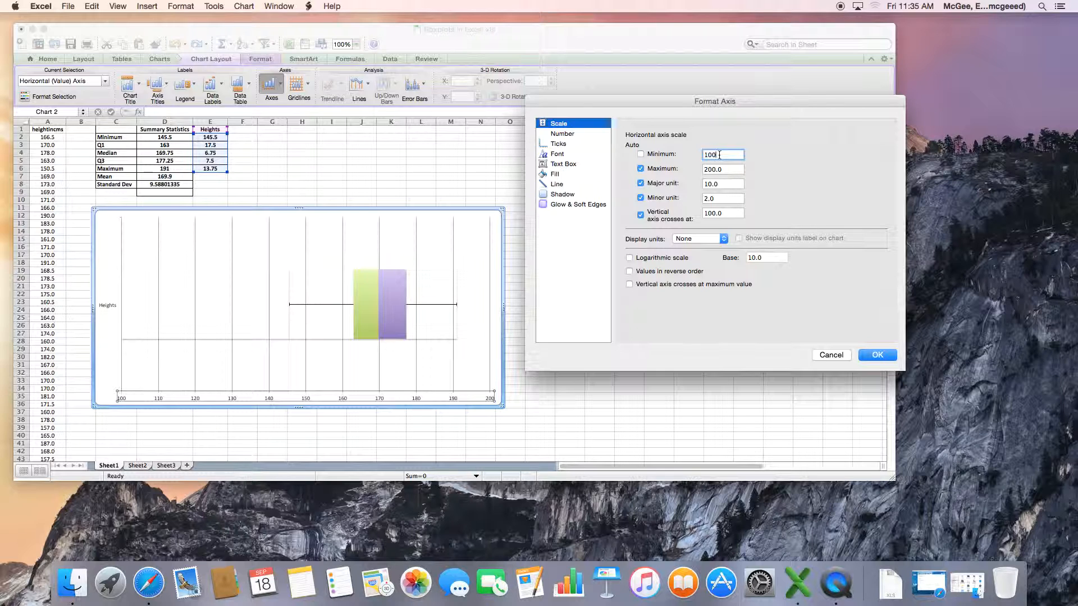
key(BackSpace)
text(20)
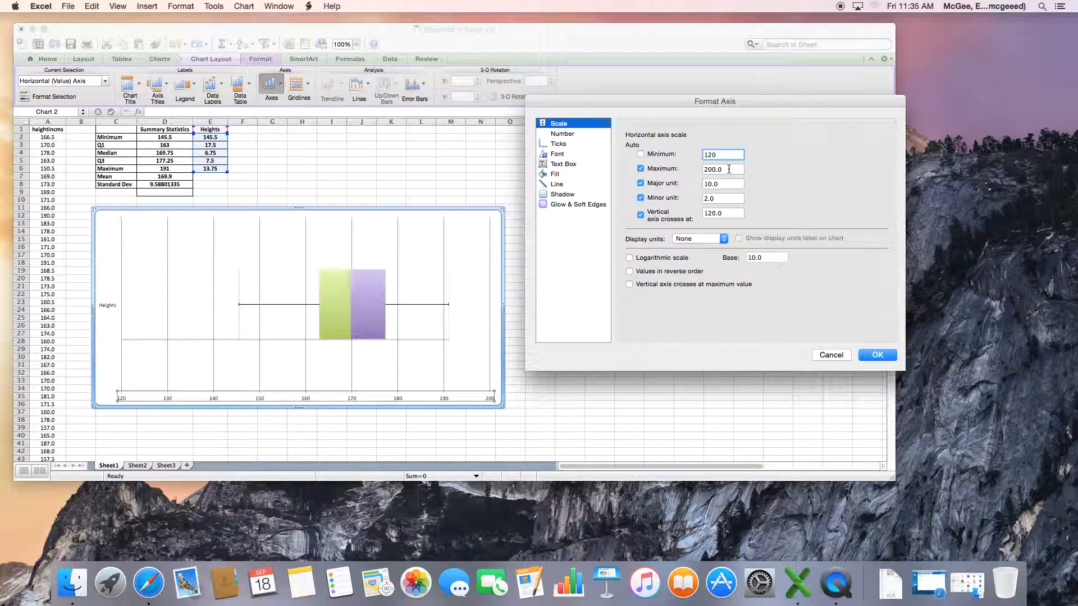
click(878, 355)
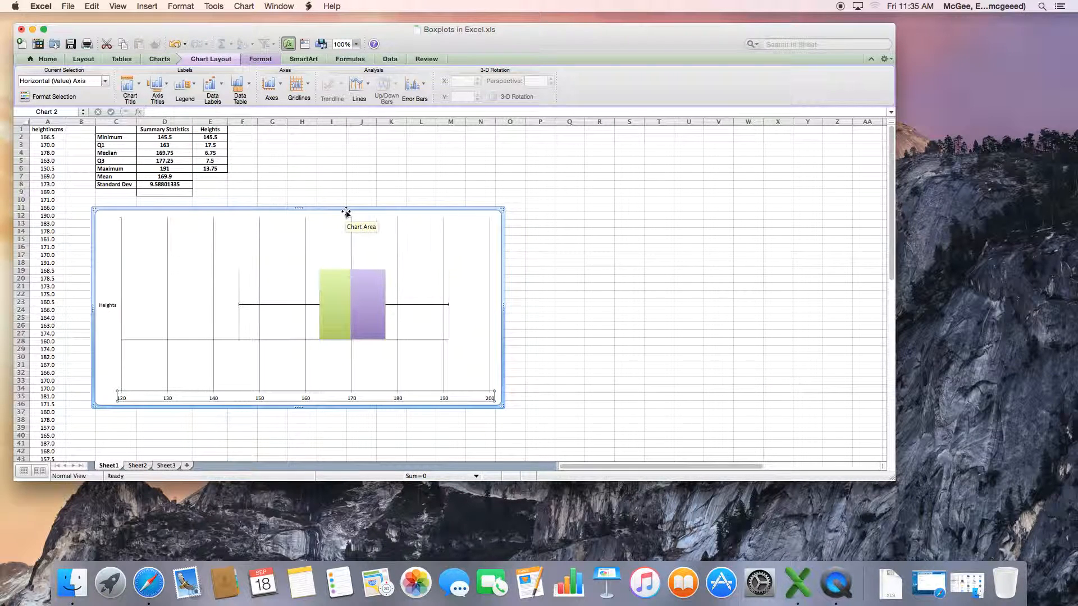
Nudge the chart slightly upward and to the left
drag(344, 211, 337, 206)
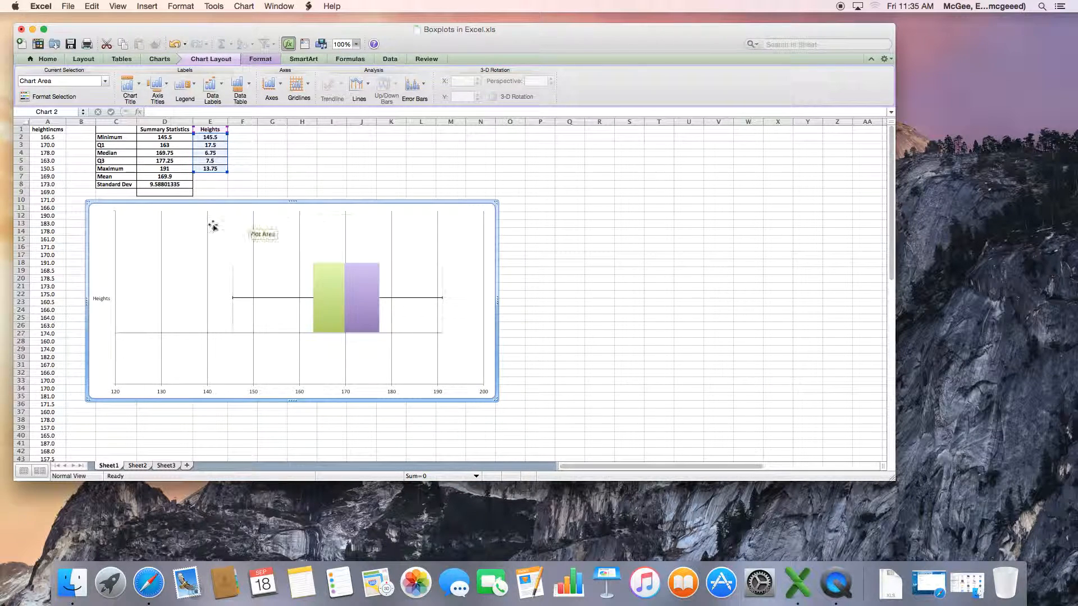
mouse_move(240, 333)
mouse_move(342, 316)
mouse_move(437, 296)
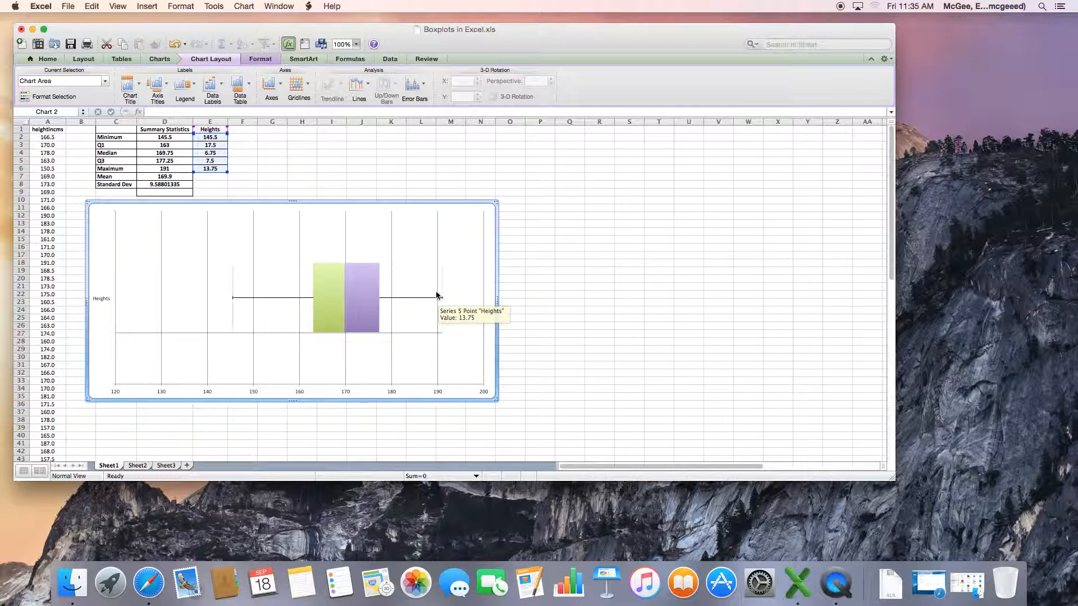